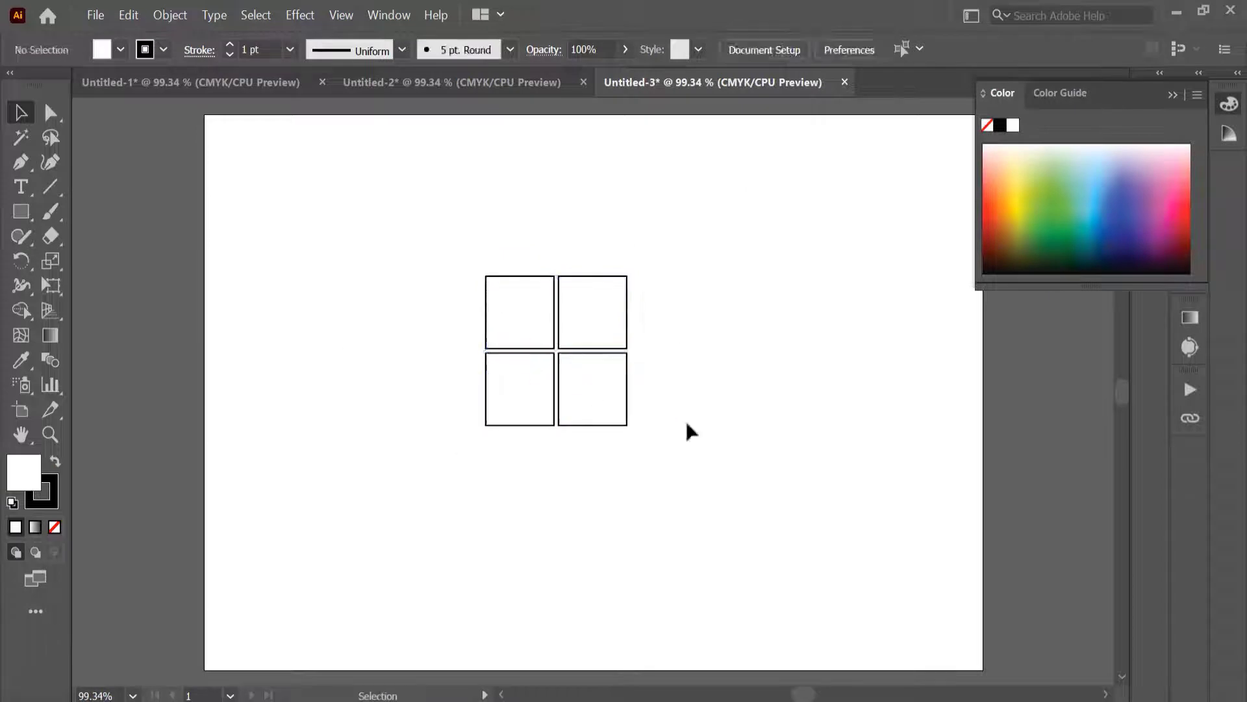
# Fill the upper-left square with red and the upper-right square with green
pyautogui.click(519, 312)
pyautogui.doubleClick(27, 469)
pyautogui.click(873, 334)
pyautogui.click(1086, 336)
pyautogui.click(593, 312)
pyautogui.doubleClick(27, 469)
# Fill the lower-left square with blue and apply a new fill colour to the lower-right square
pyautogui.click(520, 388)
pyautogui.doubleClick(27, 478)
pyautogui.click(1087, 337)
pyautogui.click(593, 389)
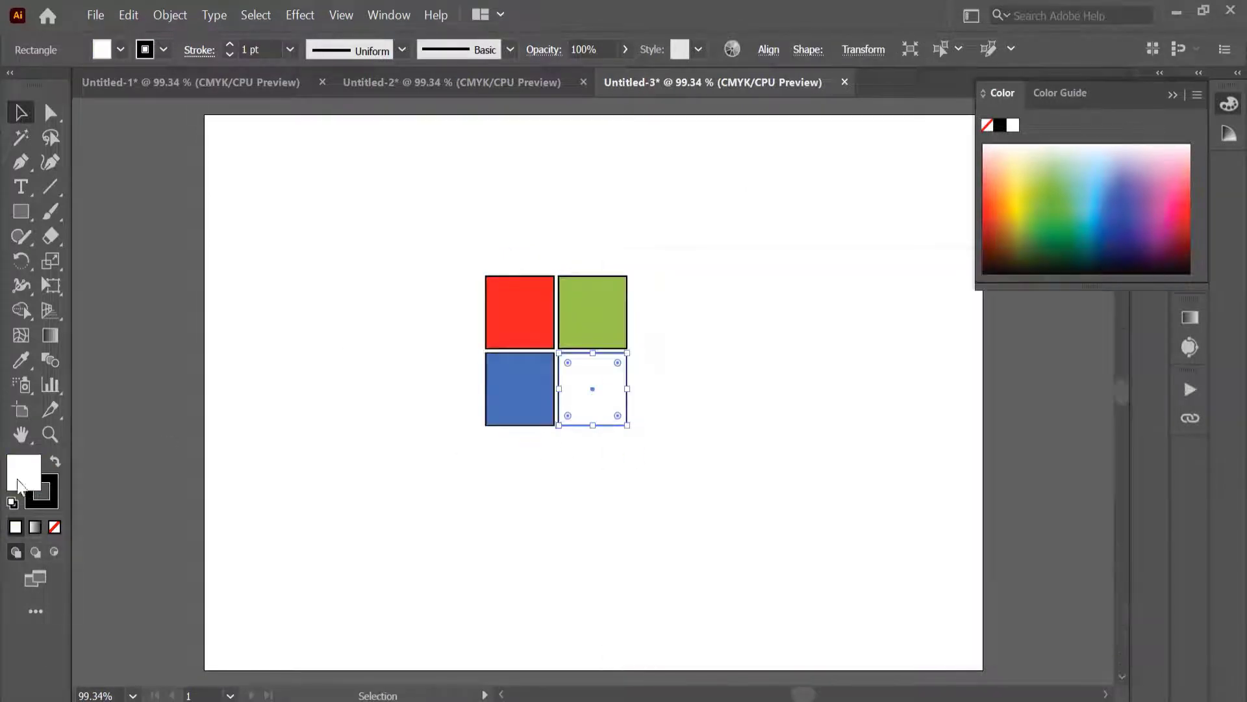
pyautogui.doubleClick(28, 469)
pyautogui.click(806, 343)
pyautogui.click(1086, 337)
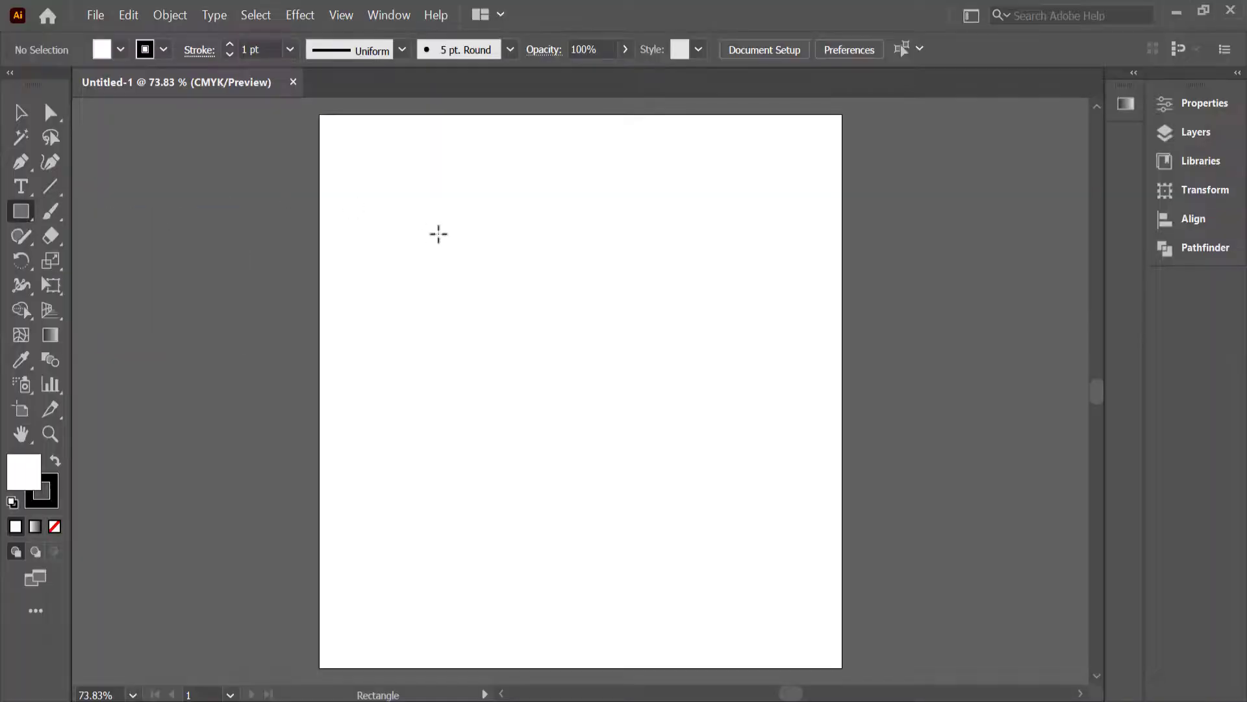
# Draw a nearly square rectangle in the upper middle of the artboard and rotate it 45° into a diamond
pyautogui.moveTo(439, 234); pyautogui.dragTo(653, 468)
pyautogui.press('v')
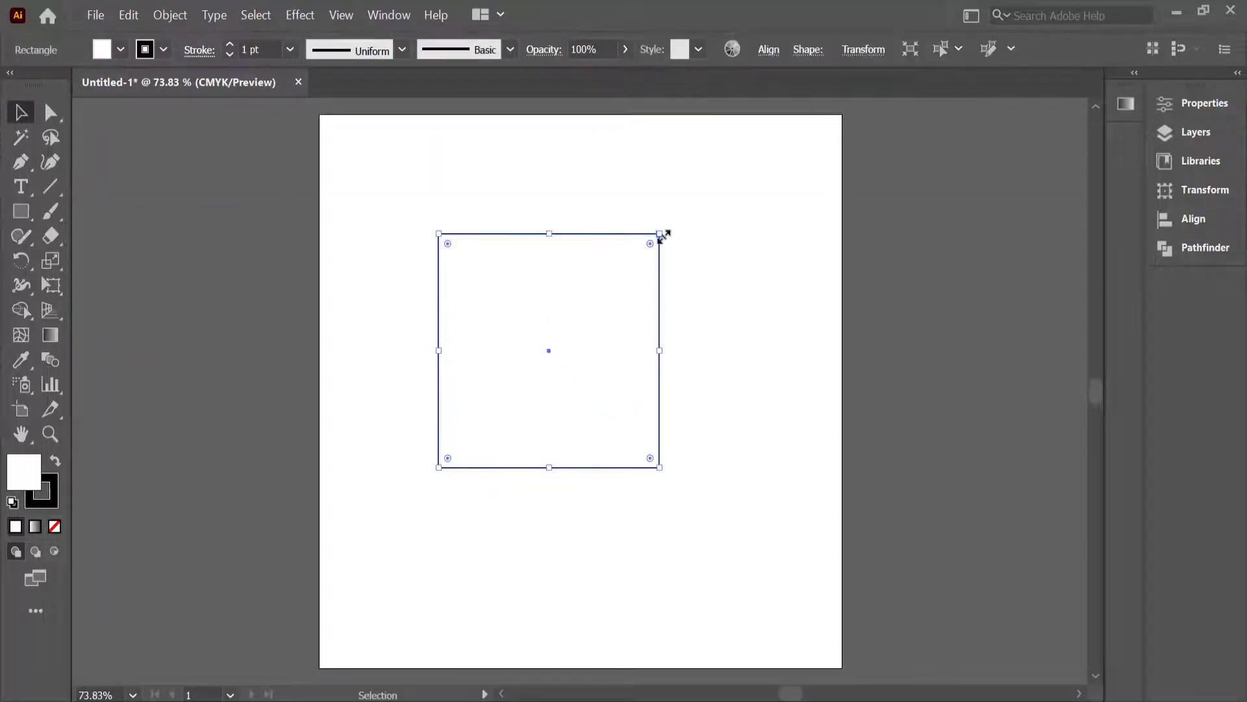
pyautogui.moveTo(666, 231); pyautogui.dragTo(593, 203)
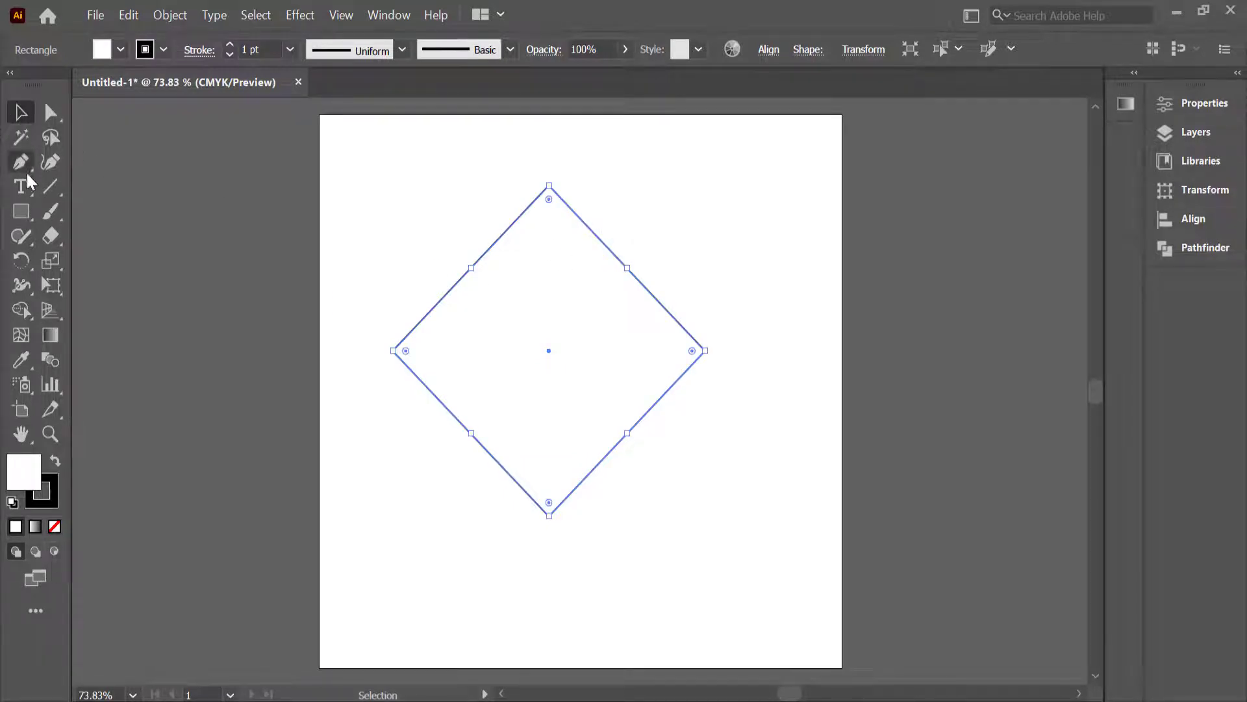
# Draw a wide rectangle covering the diamond's upper part, extending past both sides and ending just above its side corners
pyautogui.click(22, 212)
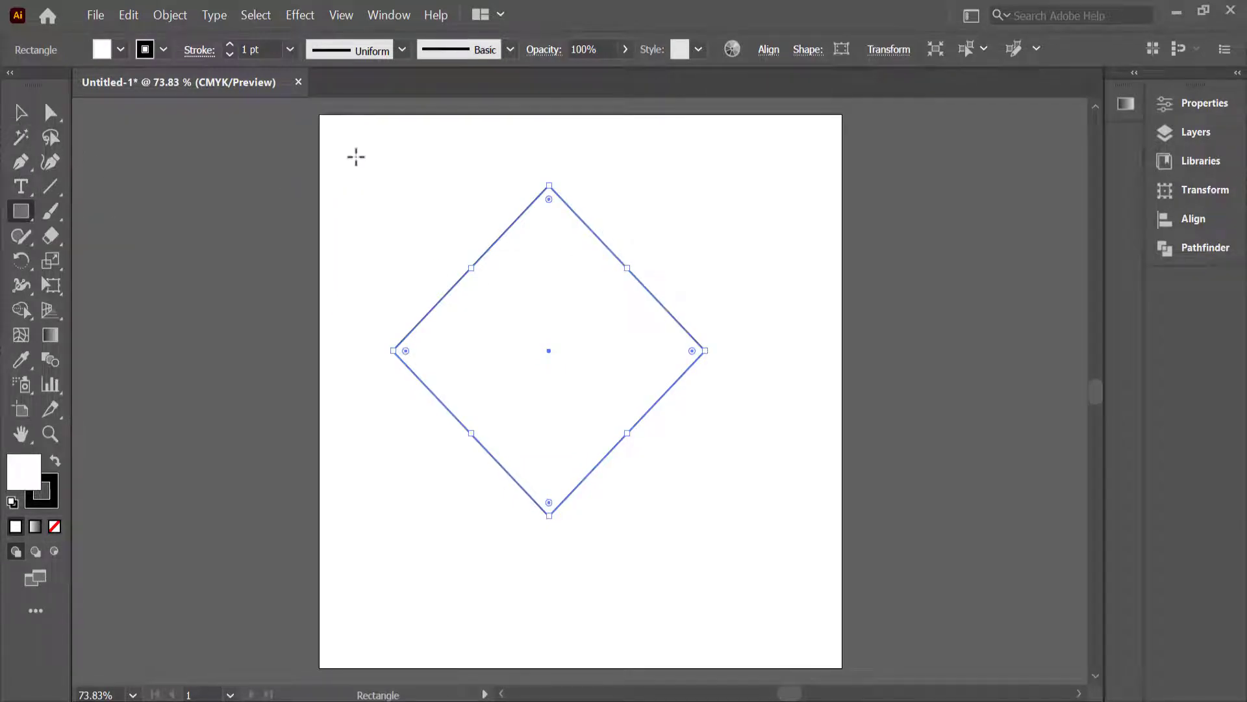
pyautogui.moveTo(356, 157); pyautogui.dragTo(736, 319)
pyautogui.click(20, 113)
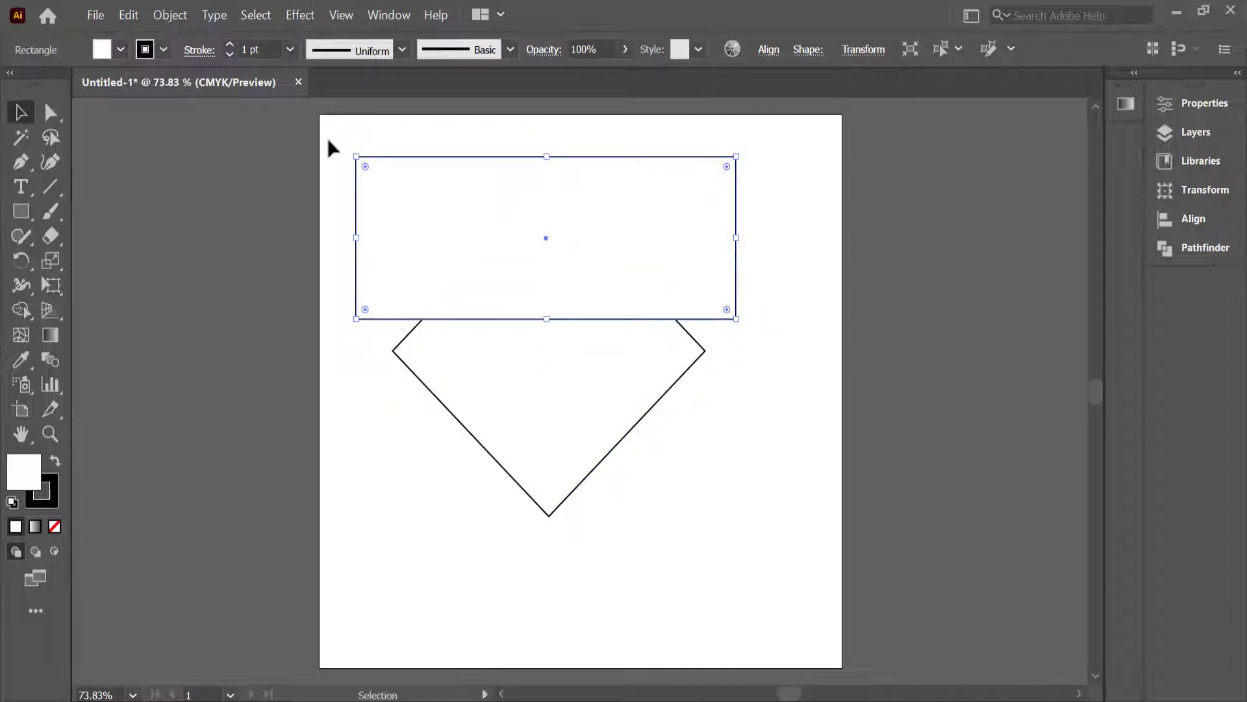
# Remove the rectangle's excess and the diamond's lower part with Shape Builder, keeping only the upper triangle
pyautogui.moveTo(328, 140); pyautogui.dragTo(772, 517)
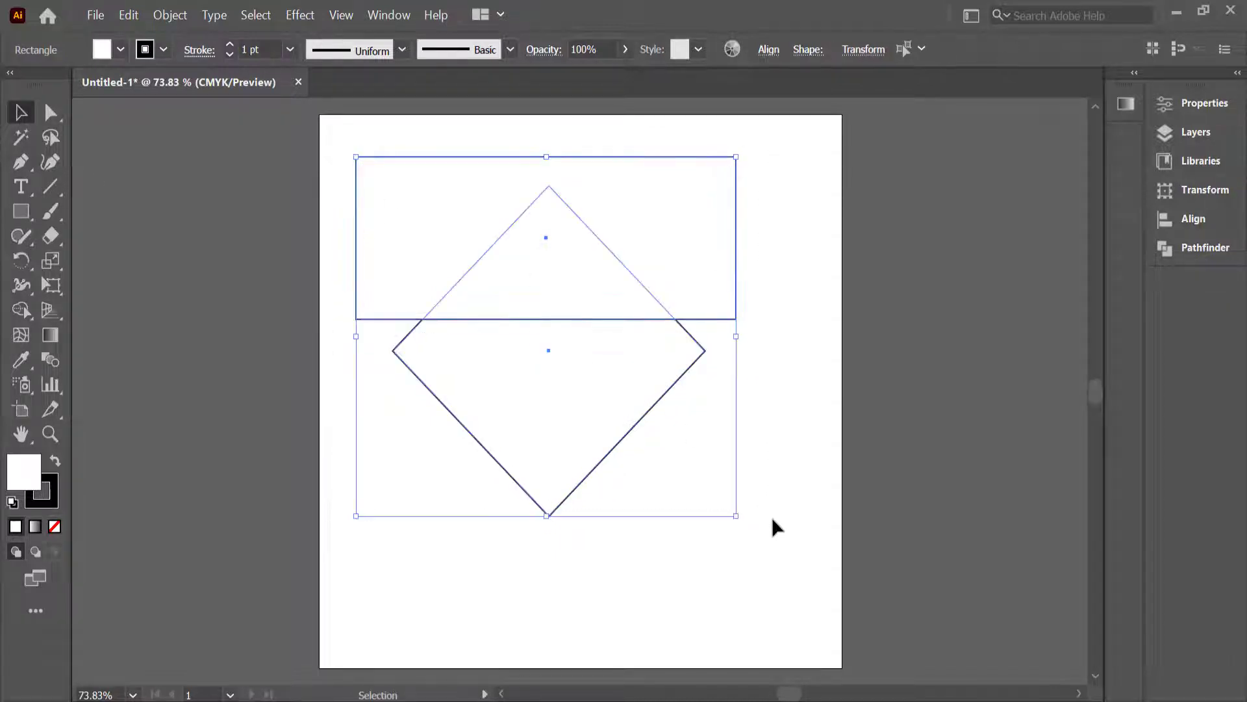
pyautogui.click(21, 310)
pyautogui.keyDown('alt'); pyautogui.click(435, 203); pyautogui.keyUp('alt')
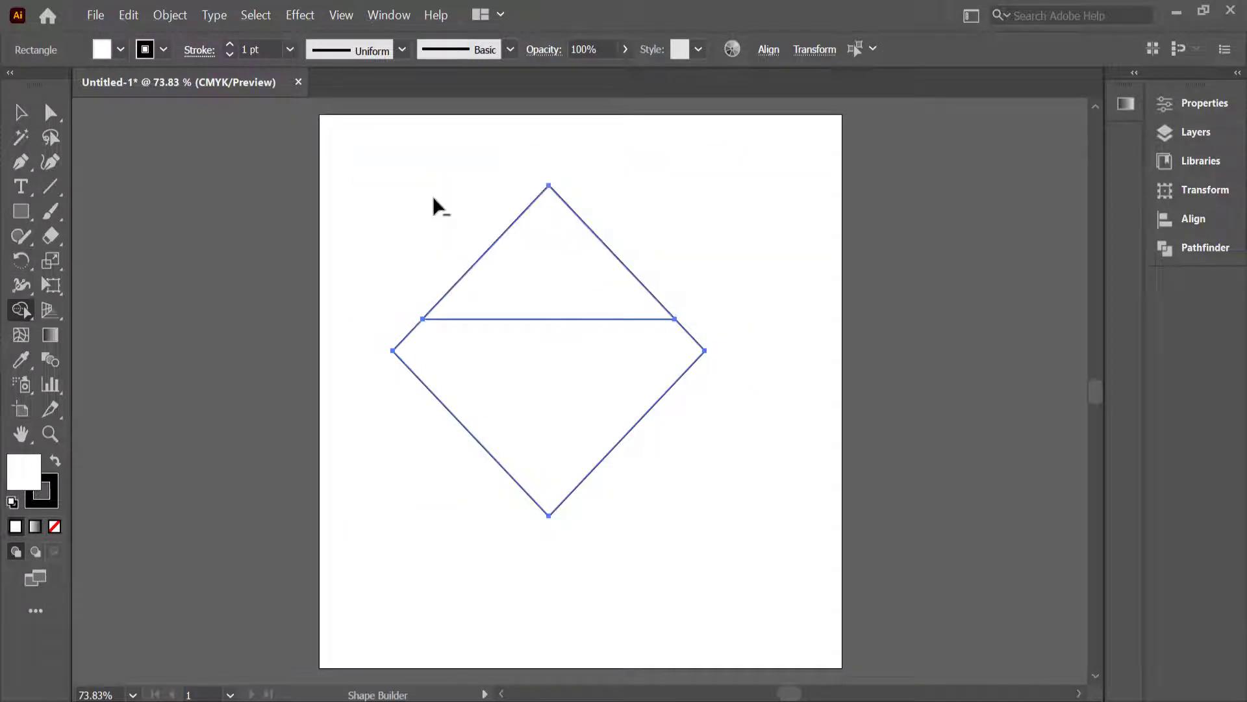
pyautogui.keyDown('alt'); pyautogui.click(501, 358); pyautogui.keyUp('alt')
pyautogui.click(21, 112)
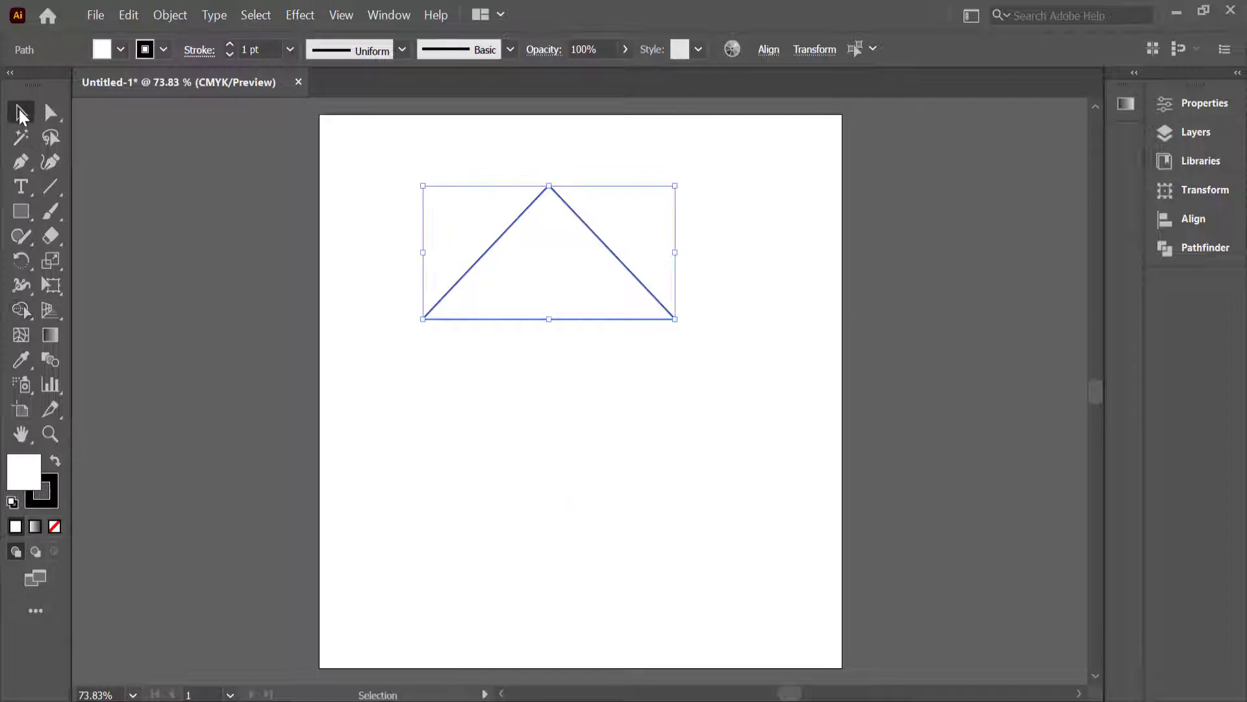
# Move the triangle toward the artboard's left edge and give it a red fill with no stroke
pyautogui.moveTo(560, 243); pyautogui.dragTo(488, 244)
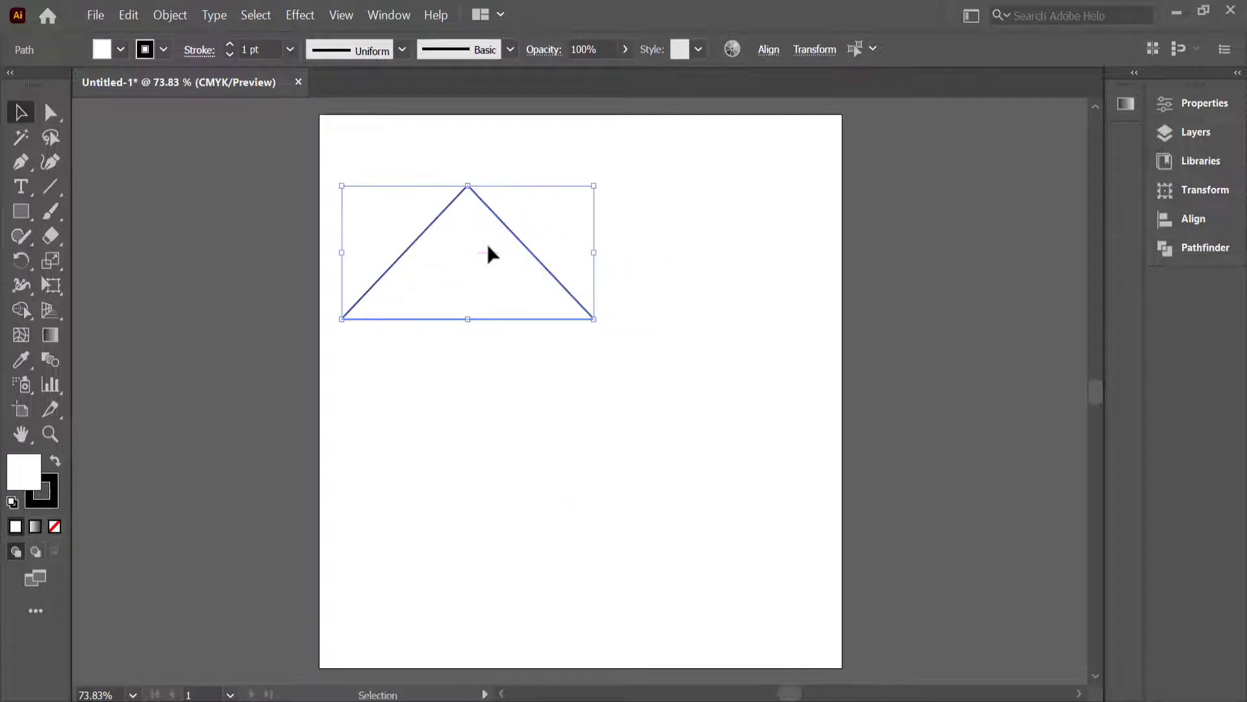
pyautogui.click(56, 462)
pyautogui.click(44, 492)
pyautogui.click(55, 526)
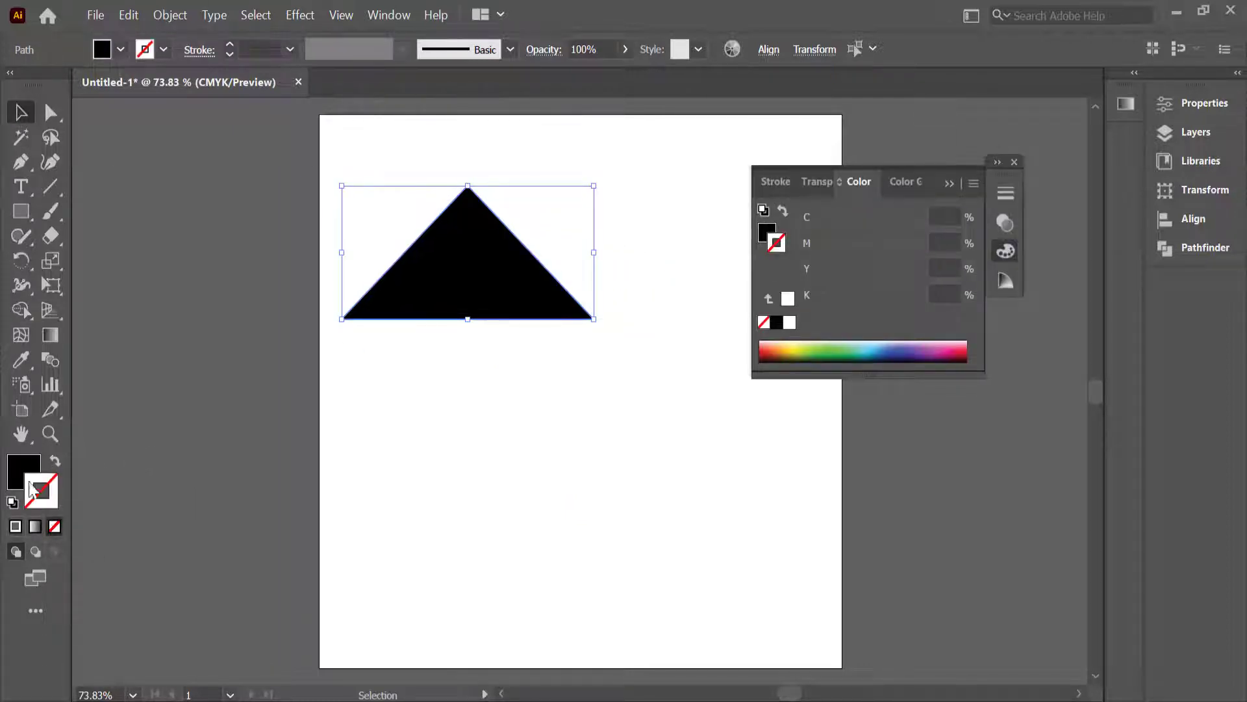
pyautogui.click(20, 471)
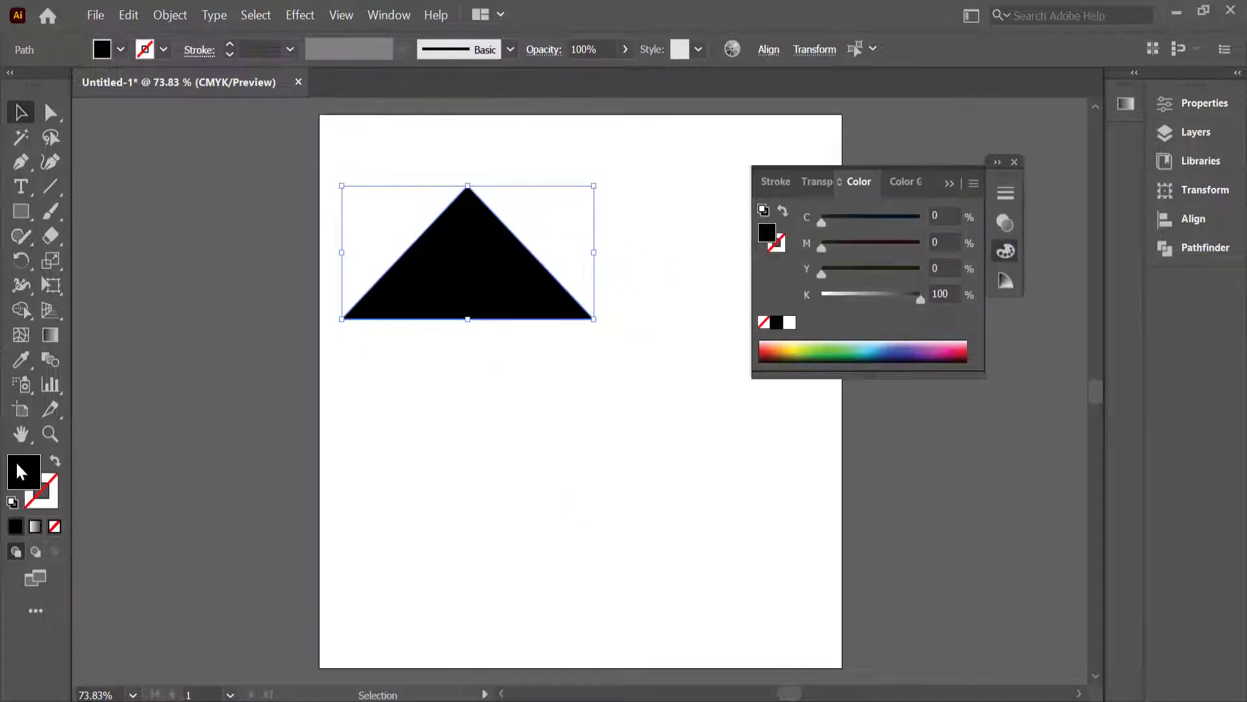
pyautogui.click(765, 351)
pyautogui.click(948, 185)
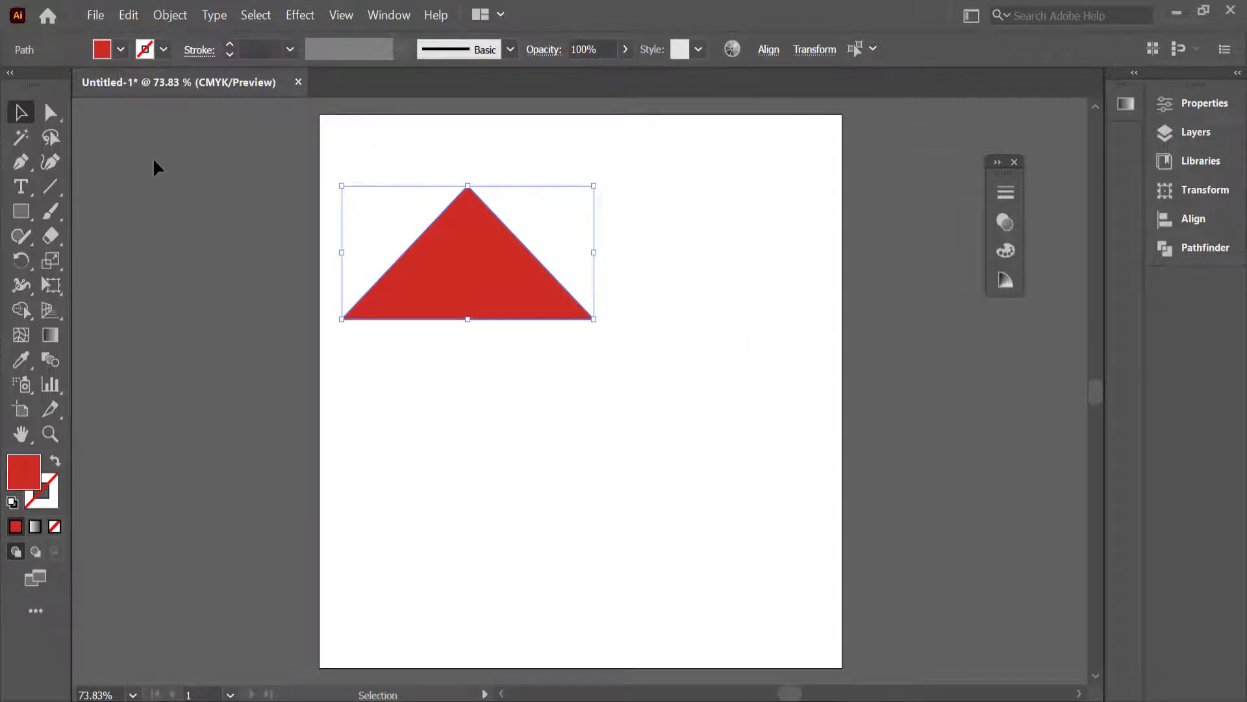
# Scale the red triangle down proportionally and place it near the middle of the artboard
pyautogui.moveTo(433, 274); pyautogui.dragTo(514, 256)
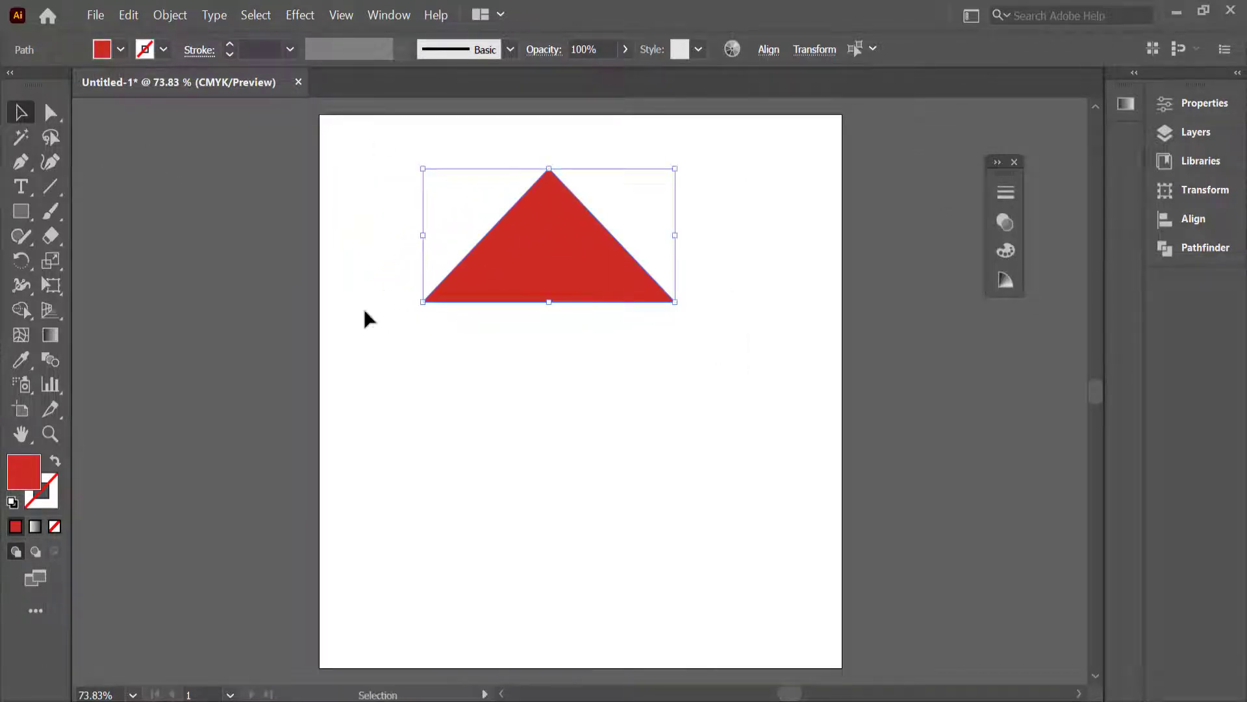
pyautogui.moveTo(677, 173); pyautogui.dragTo(580, 215)
pyautogui.moveTo(491, 262); pyautogui.dragTo(526, 350)
# Copy the red triangle, paste it in front, and move the copy directly left so their base corners touch
pyautogui.click(129, 17)
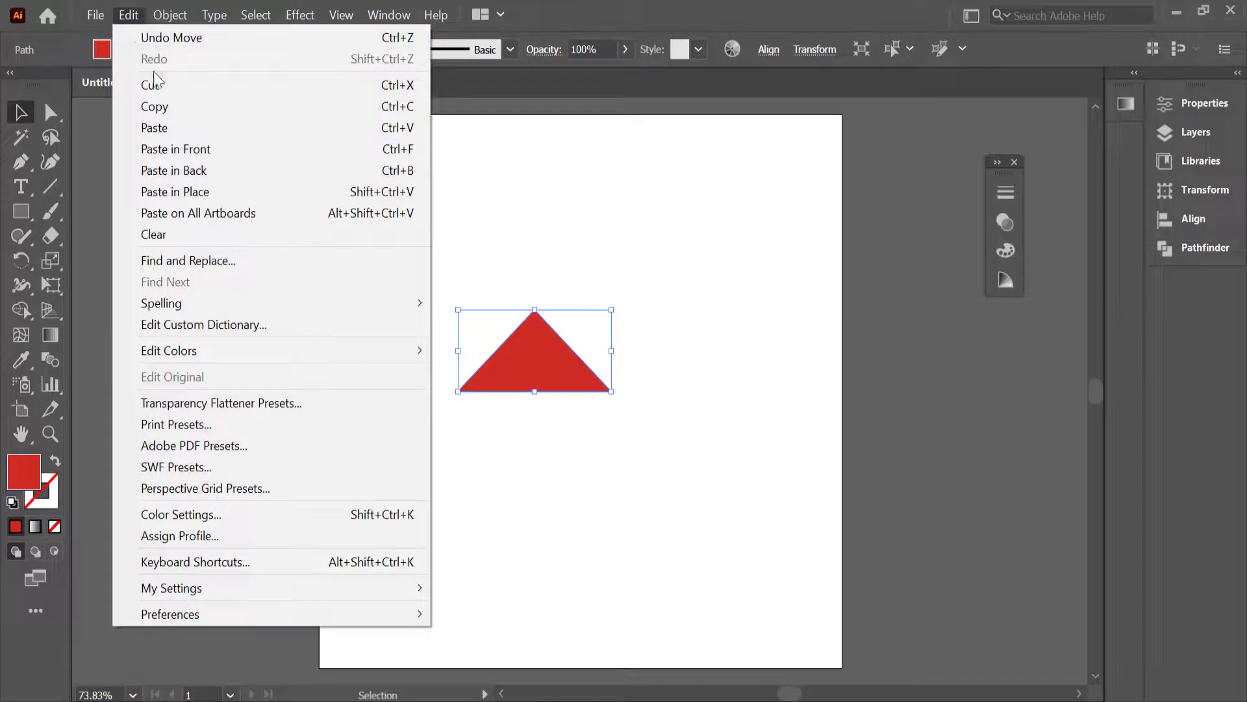
pyautogui.click(154, 107)
pyautogui.click(128, 16)
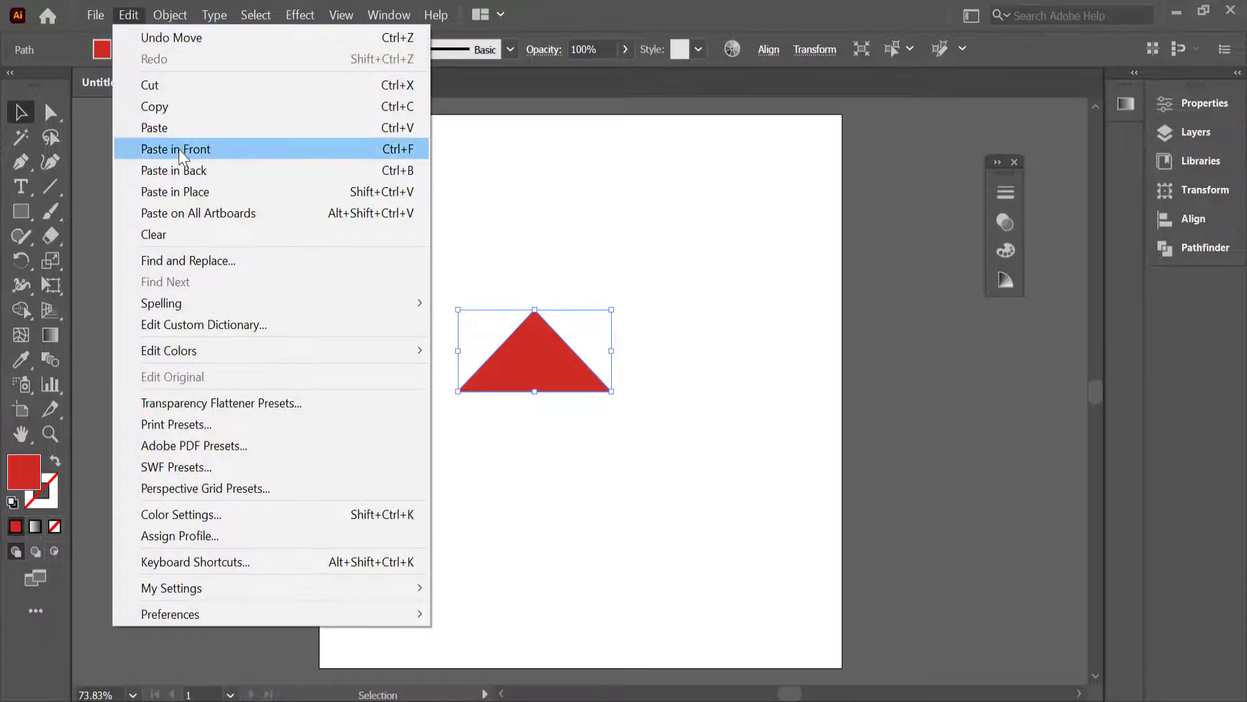
pyautogui.click(178, 149)
pyautogui.moveTo(533, 364); pyautogui.dragTo(381, 364)
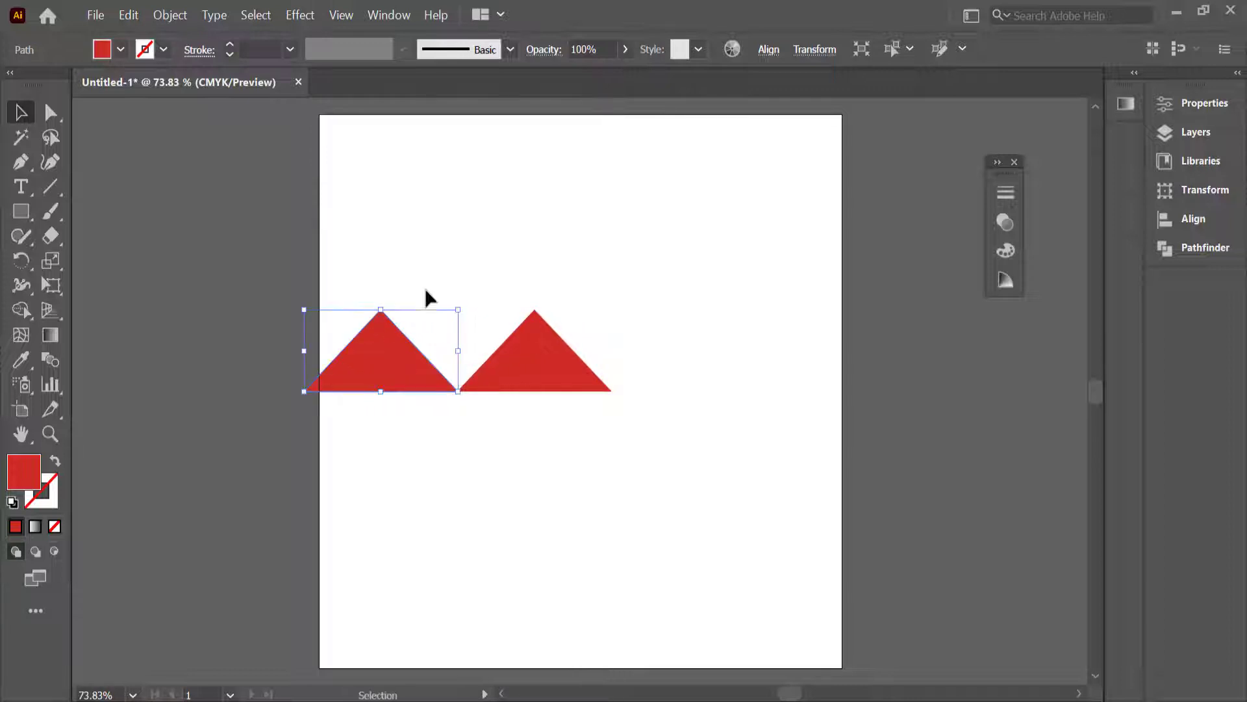
# Rotate the triangle copy 90° to point right and align its lower corner with the original's left base corner
pyautogui.moveTo(298, 307); pyautogui.dragTo(423, 247)
pyautogui.moveTo(373, 351); pyautogui.dragTo(489, 313)
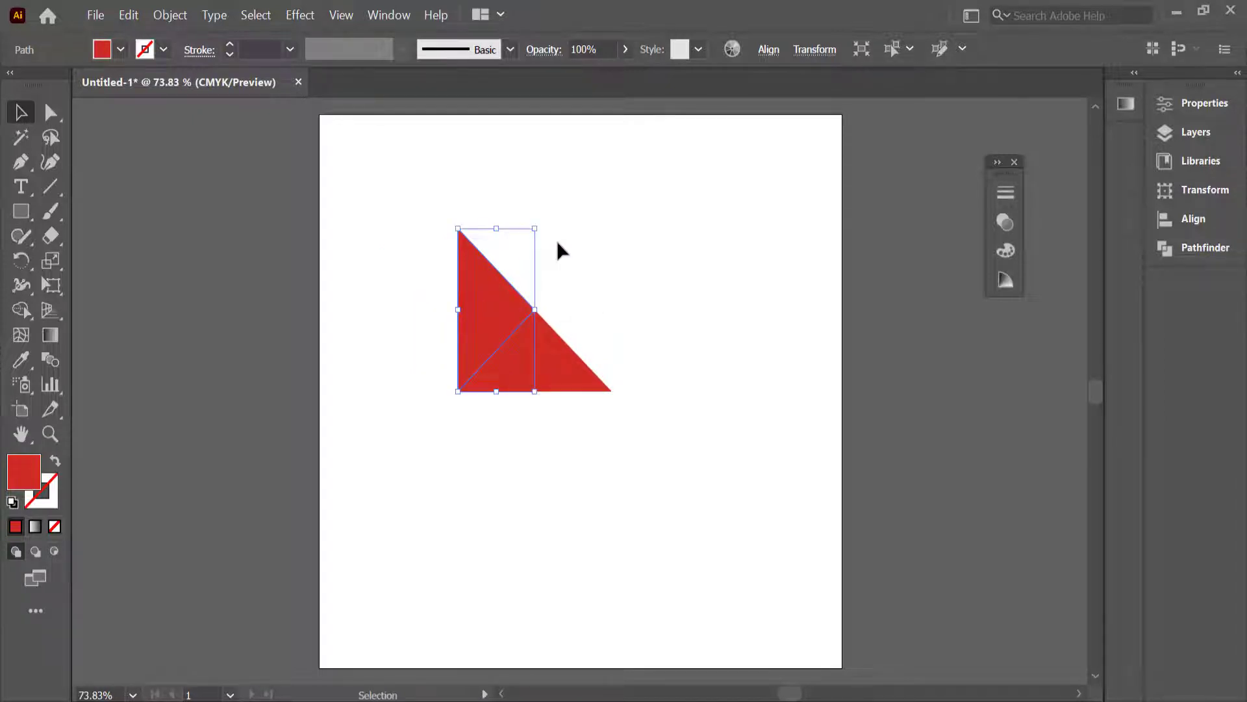
# Create a copy of the rotated triangle reflected about the vertical axis
pyautogui.click(556, 242)
pyautogui.click(476, 288)
pyautogui.rightClick(477, 288)
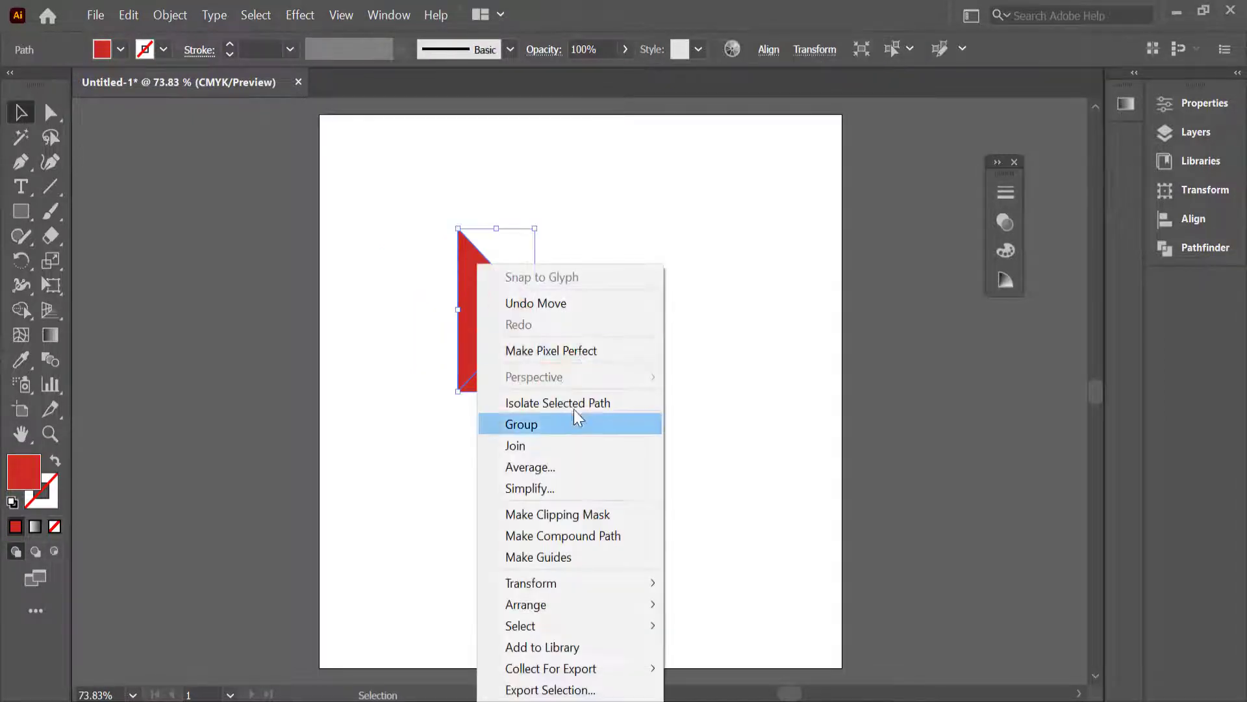
pyautogui.moveTo(609, 582)
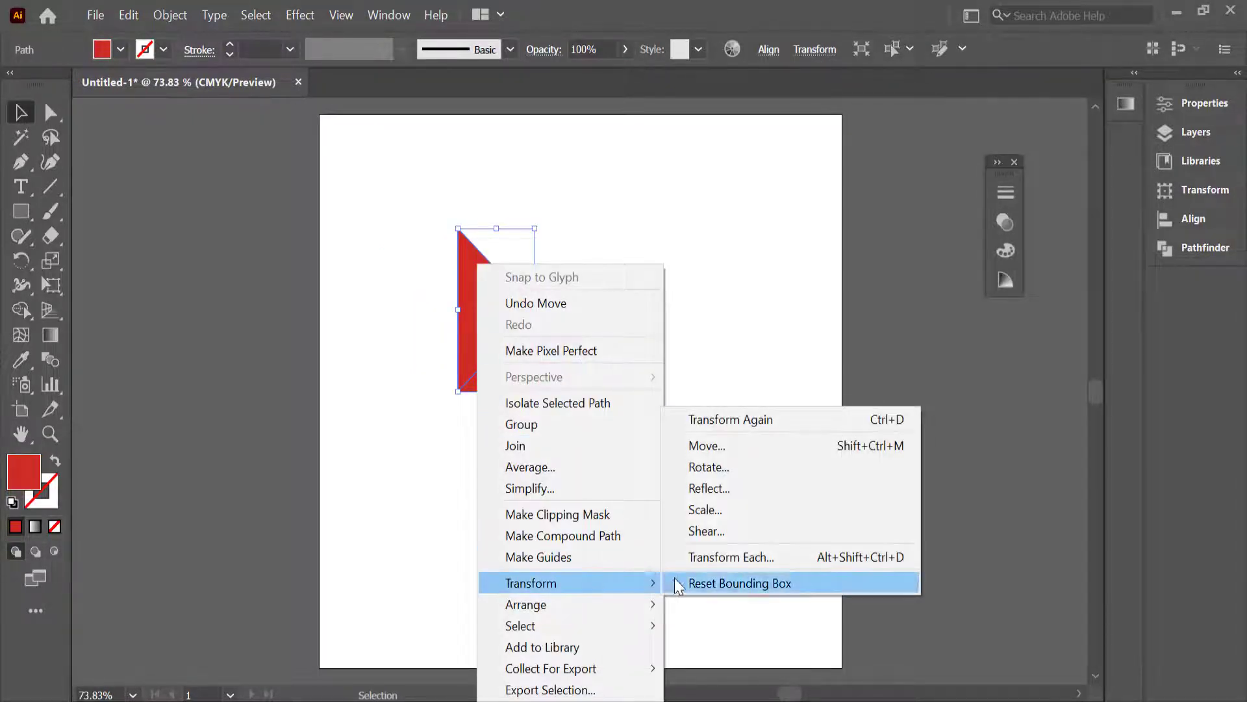
pyautogui.click(738, 489)
pyautogui.click(546, 495)
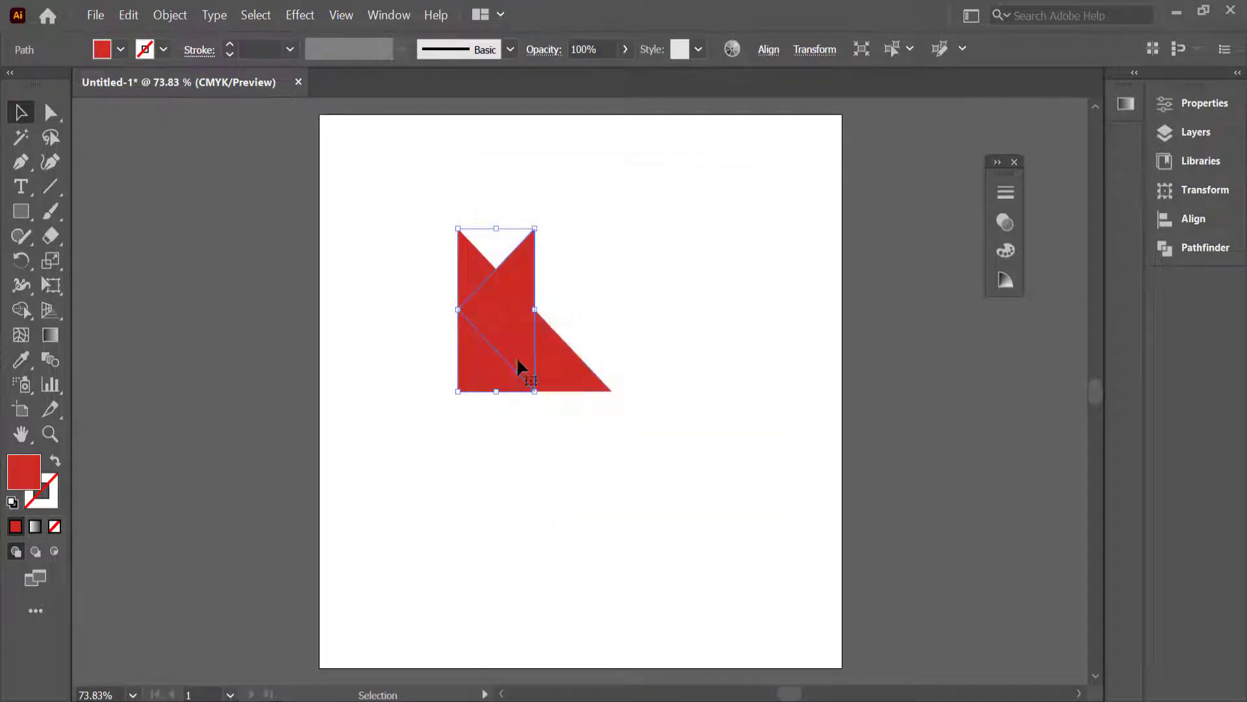
# Nudge the reflected triangle left until its long vertical edge meets that of the right-pointing triangle
pyautogui.press('Left')
pyautogui.press('Left')
pyautogui.press('Left')
pyautogui.press('Left')
pyautogui.press('Left')
pyautogui.press('Left')
pyautogui.press('Left')
pyautogui.press('Left')
pyautogui.press('Left')
pyautogui.press('Left')
pyautogui.press('Left')
pyautogui.press('Left')
pyautogui.press('Left')
pyautogui.press('Left')
pyautogui.press('Left')
pyautogui.press('Left')
pyautogui.press('Left')
pyautogui.press('Left')
pyautogui.press('Left')
pyautogui.press('Left')
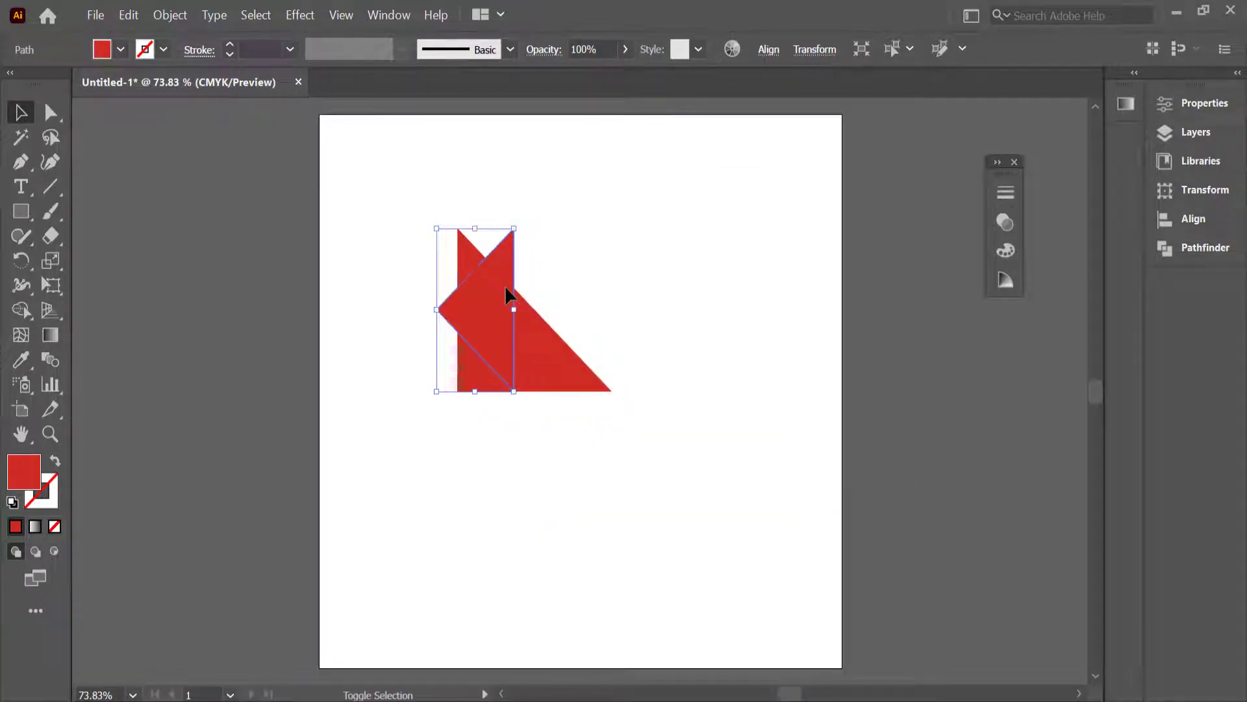
pyautogui.press('Right')
pyautogui.press('Right')
pyautogui.press('Right')
pyautogui.press('Right')
pyautogui.press('Right')
pyautogui.press('Right')
pyautogui.press('Right')
pyautogui.press('Right')
pyautogui.press('Right')
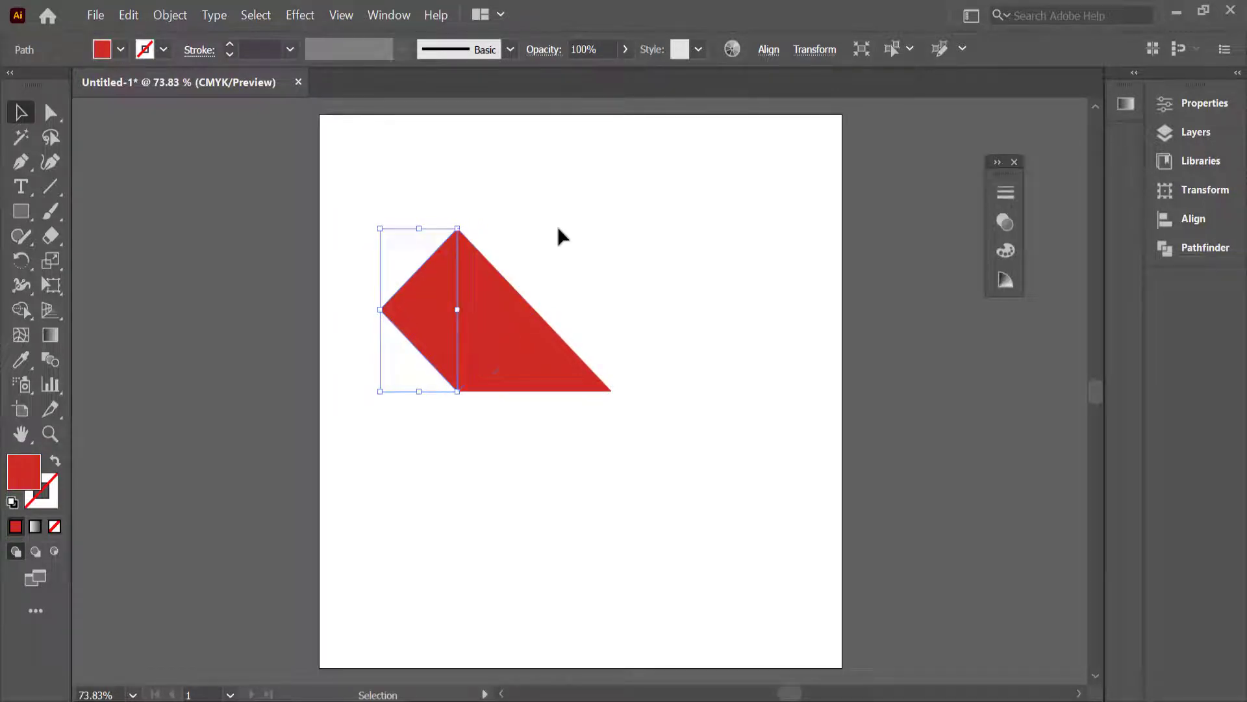
# Select all three triangles and create a copy of them reflected about the vertical axis
pyautogui.click(581, 236)
pyautogui.hotkey('ctrl', 'a')
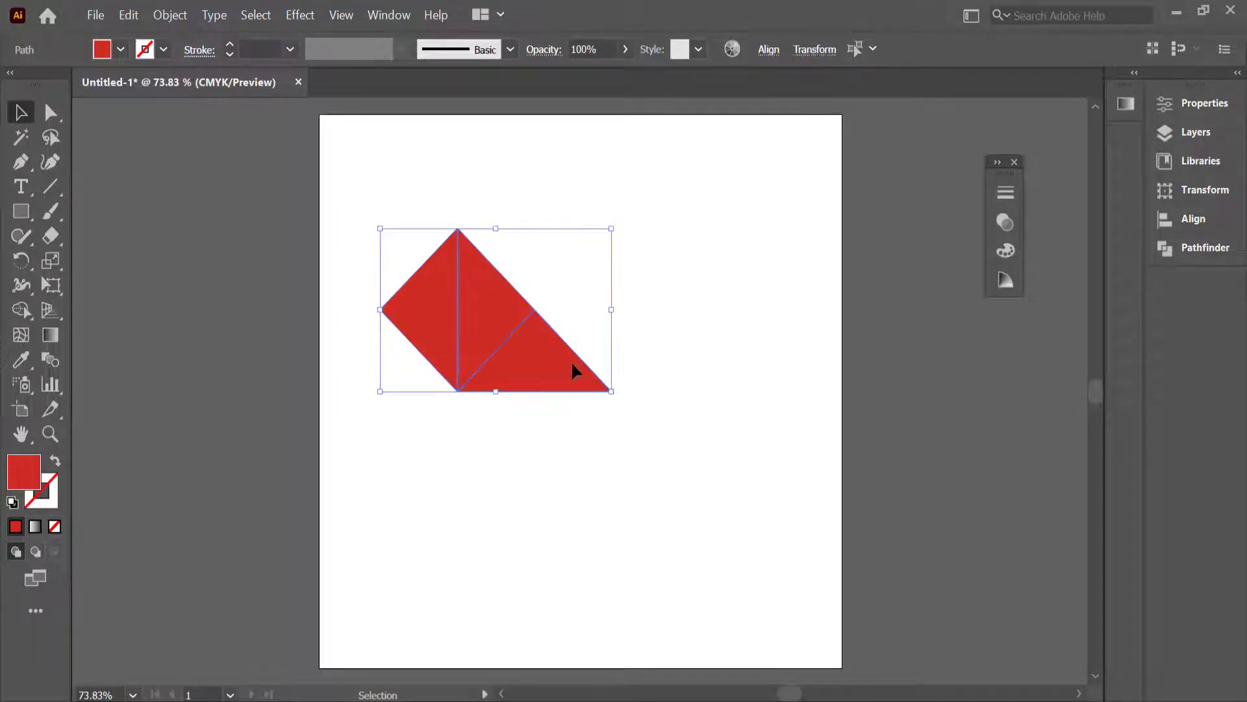
pyautogui.rightClick(486, 313)
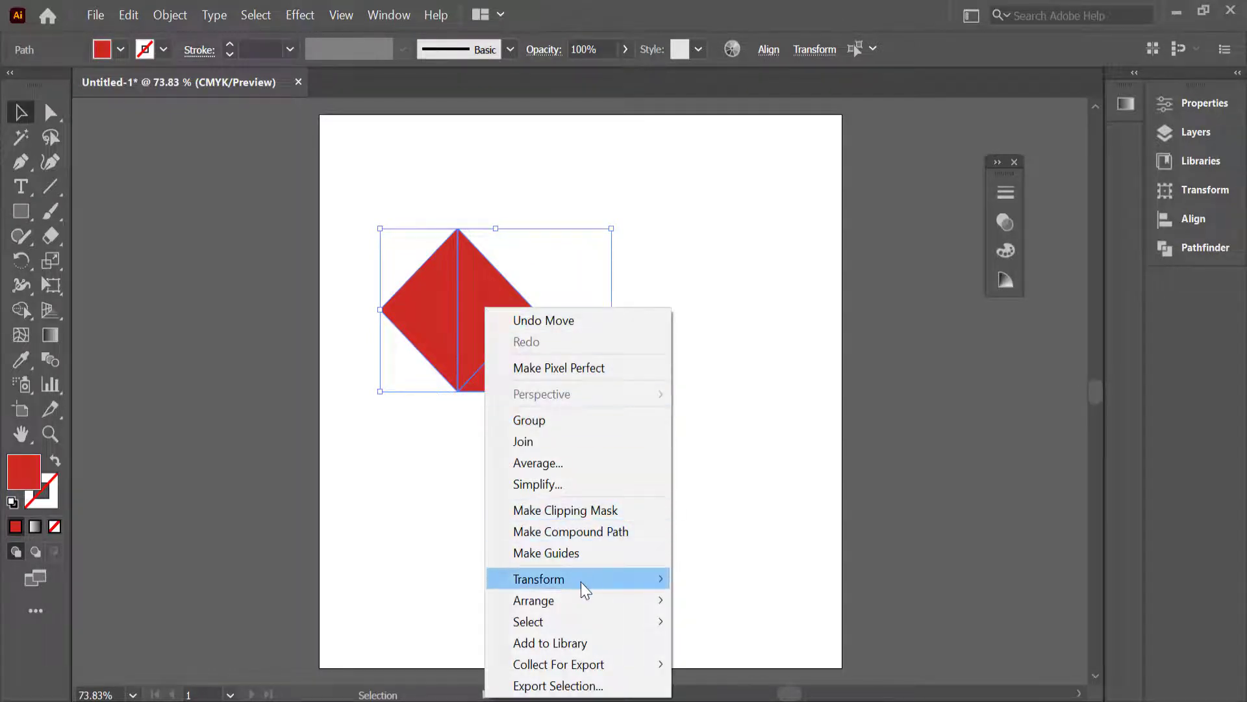
pyautogui.moveTo(585, 588)
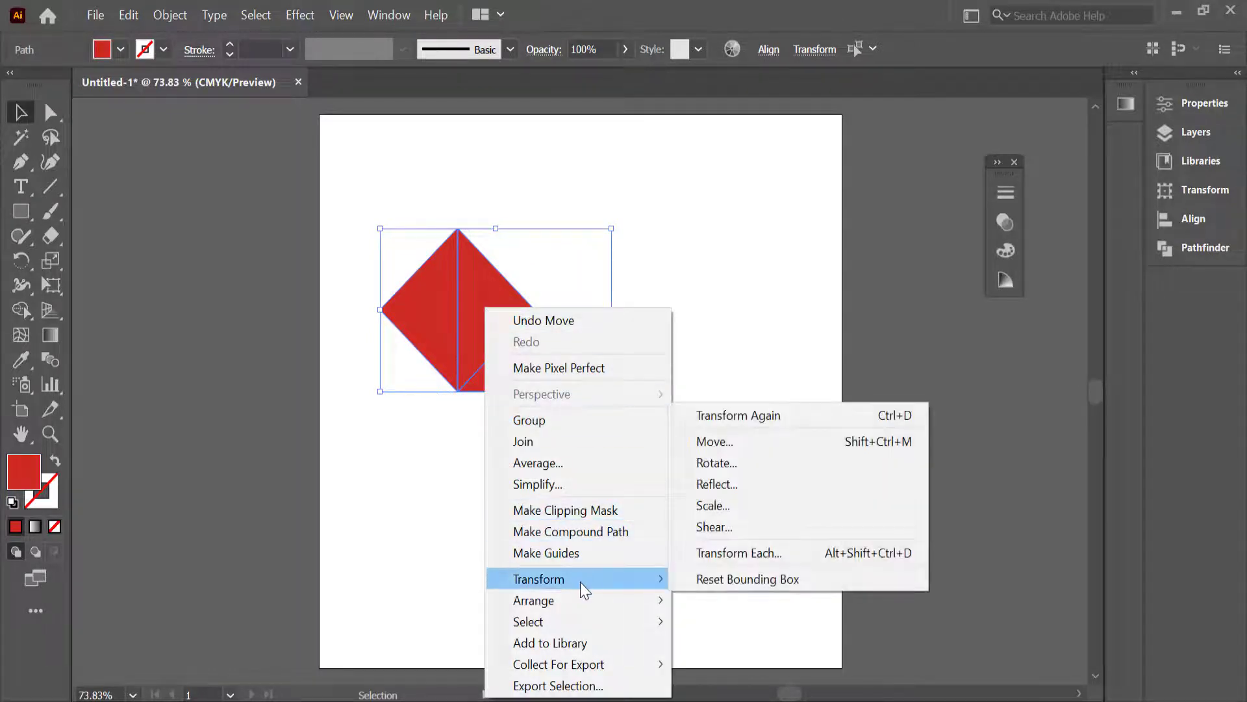
pyautogui.click(757, 482)
pyautogui.click(538, 489)
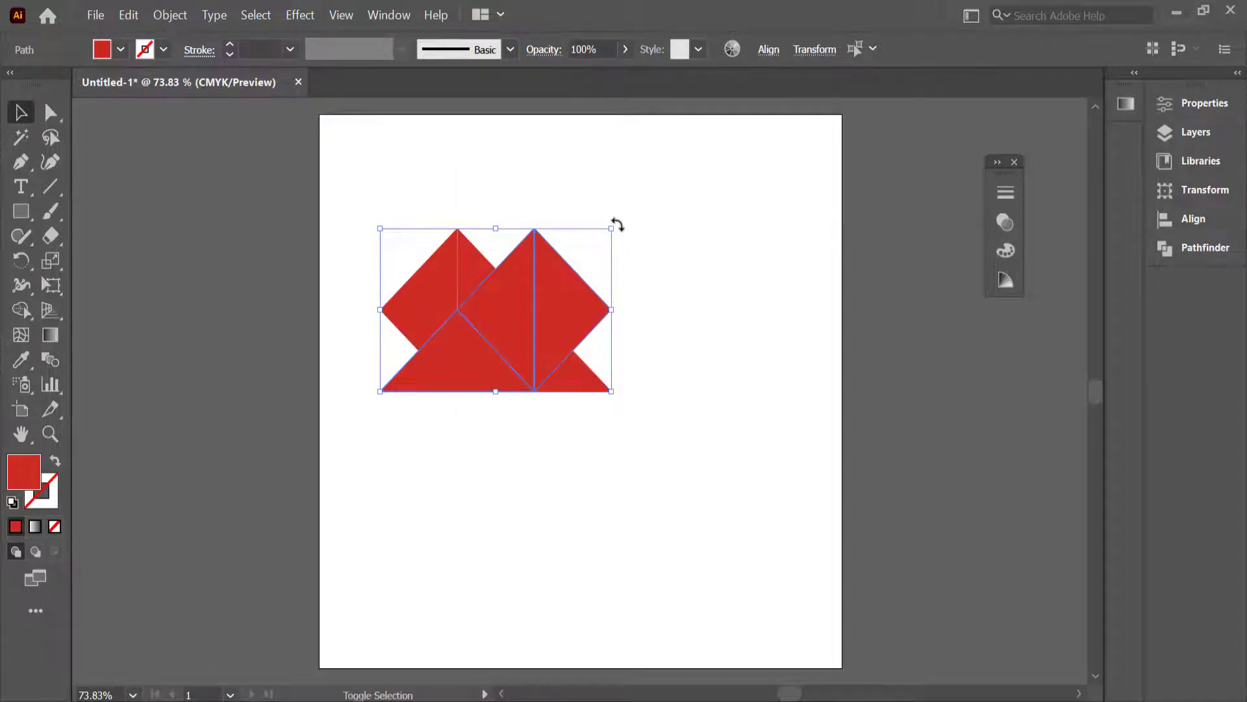
# Rotate the reflected copies 90° counterclockwise and align them with the original triangles to complete a square with a triangle on top
pyautogui.moveTo(615, 228); pyautogui.dragTo(426, 196)
pyautogui.moveTo(494, 242); pyautogui.dragTo(524, 212)
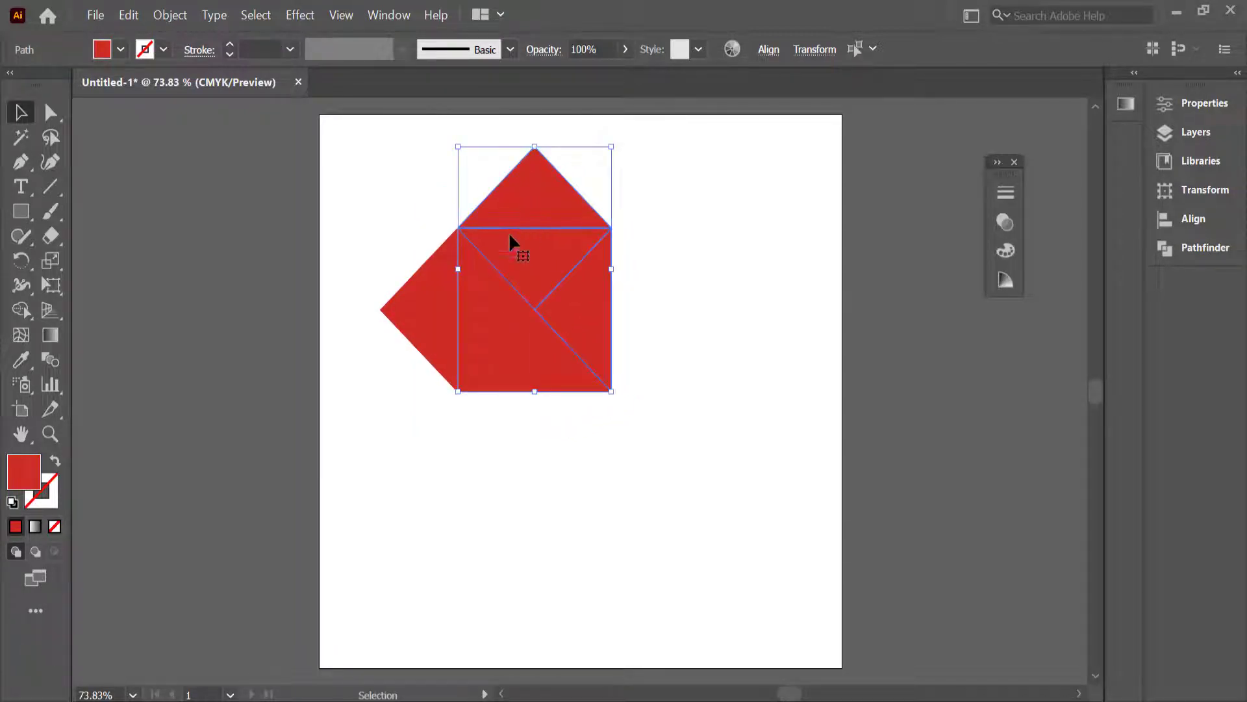
pyautogui.click(423, 465)
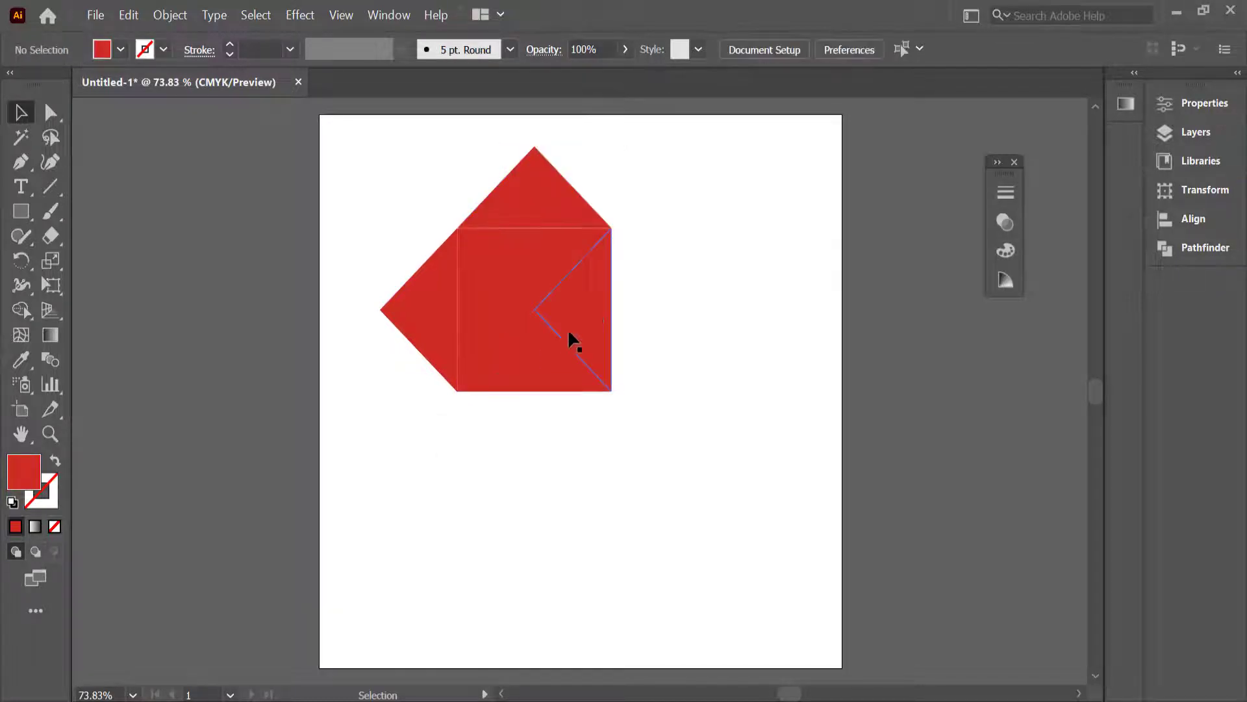
# Create a copy of the left-pointing triangle on the square's right side, reflected about the vertical axis
pyautogui.click(589, 301)
pyautogui.rightClick(589, 302)
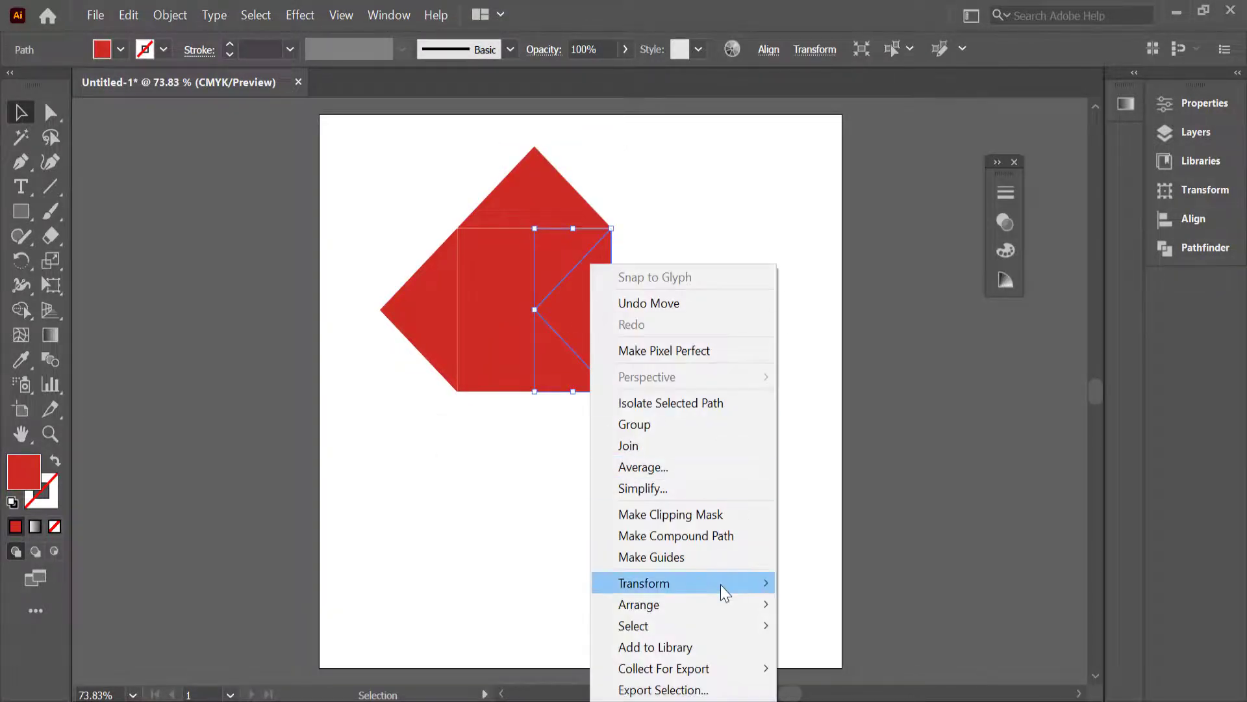
pyautogui.moveTo(721, 584)
pyautogui.click(780, 491)
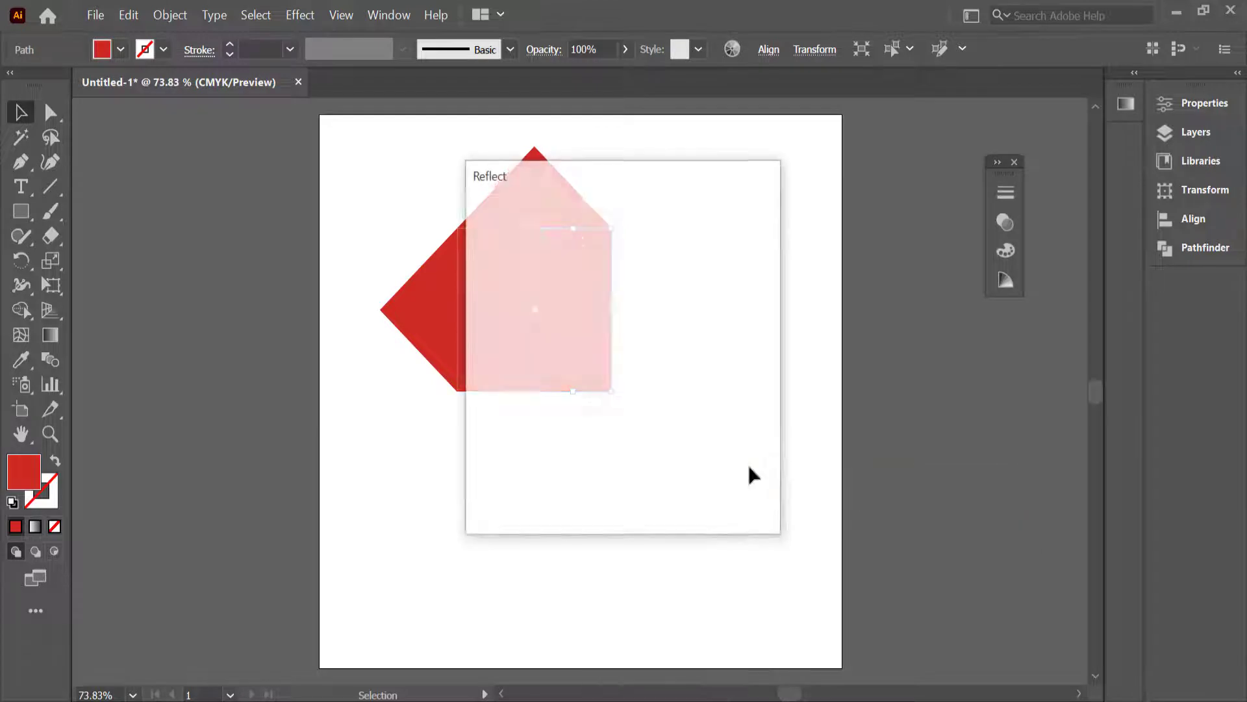
pyautogui.click(529, 491)
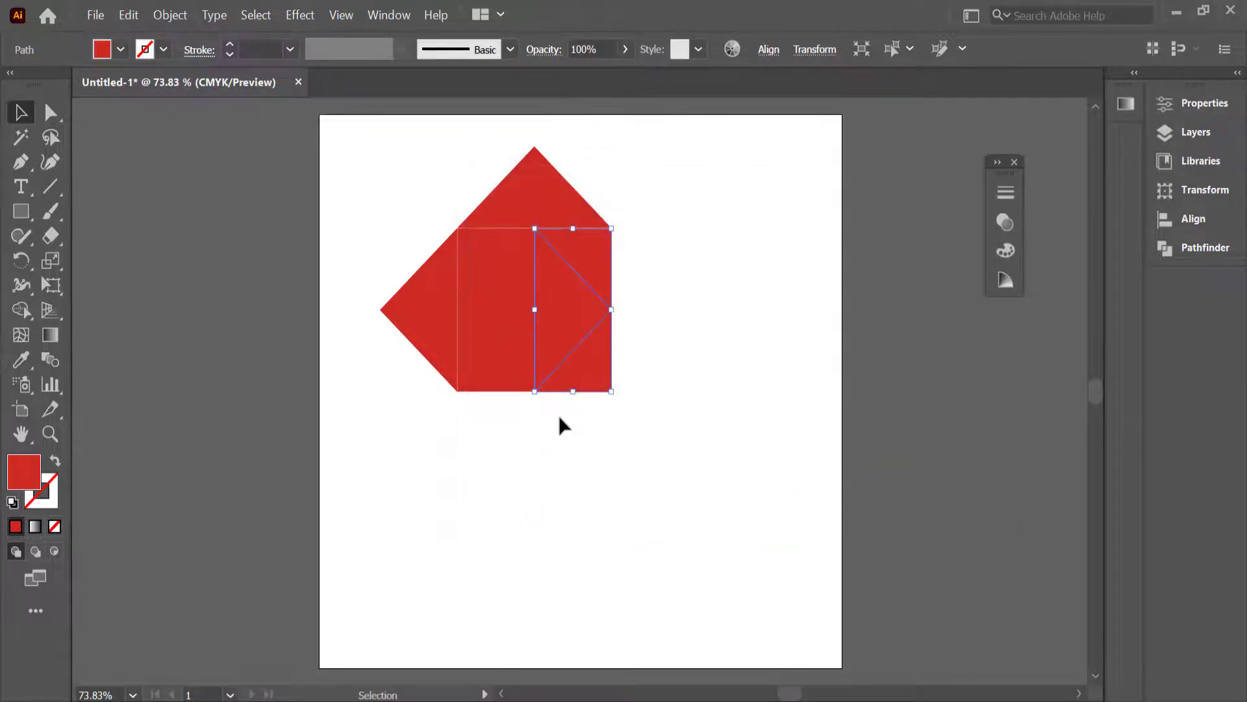
# Nudge the reflected triangle right until its long edge meets the square's right edge, and deselect it
pyautogui.hotkey('shift', 'Right')
pyautogui.hotkey('shift', 'Right')
pyautogui.hotkey('shift', 'Right')
pyautogui.hotkey('shift', 'Right')
pyautogui.hotkey('shift', 'Right')
pyautogui.hotkey('shift', 'Right')
pyautogui.hotkey('shift', 'Right')
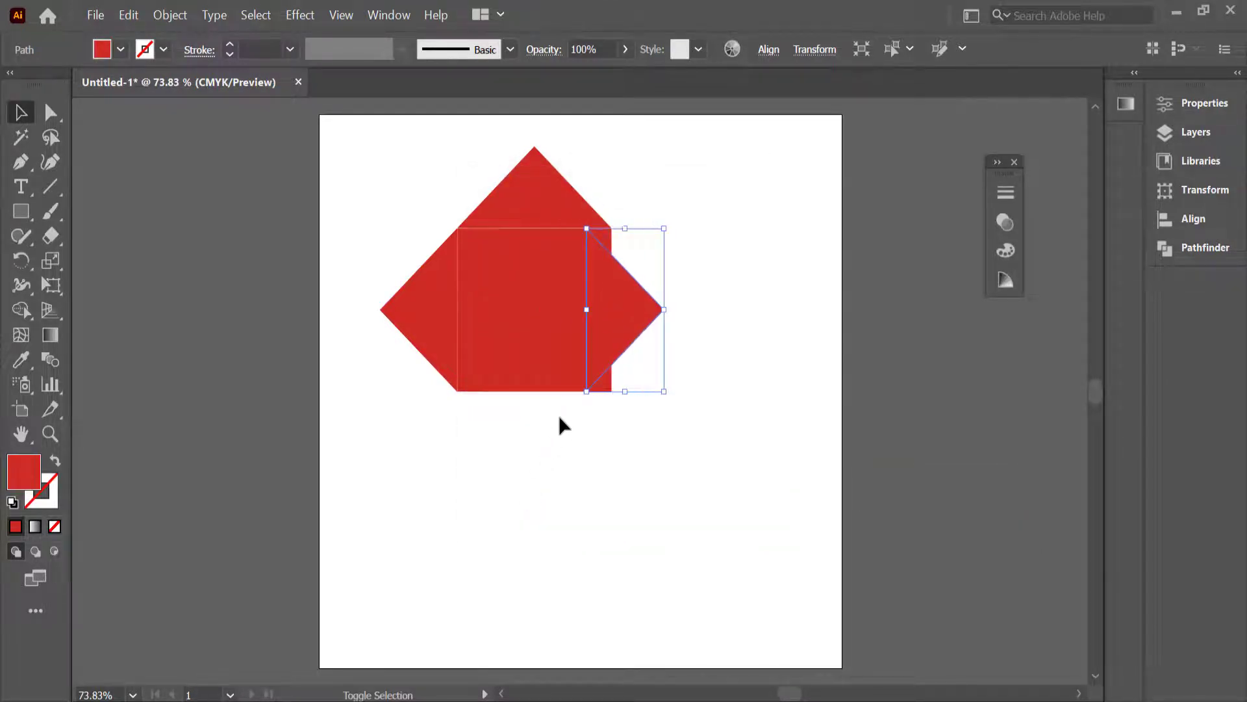
pyautogui.hotkey('shift', 'Right')
pyautogui.press('Left')
pyautogui.press('Left')
pyautogui.press('Left')
pyautogui.press('Left')
pyautogui.press('Left')
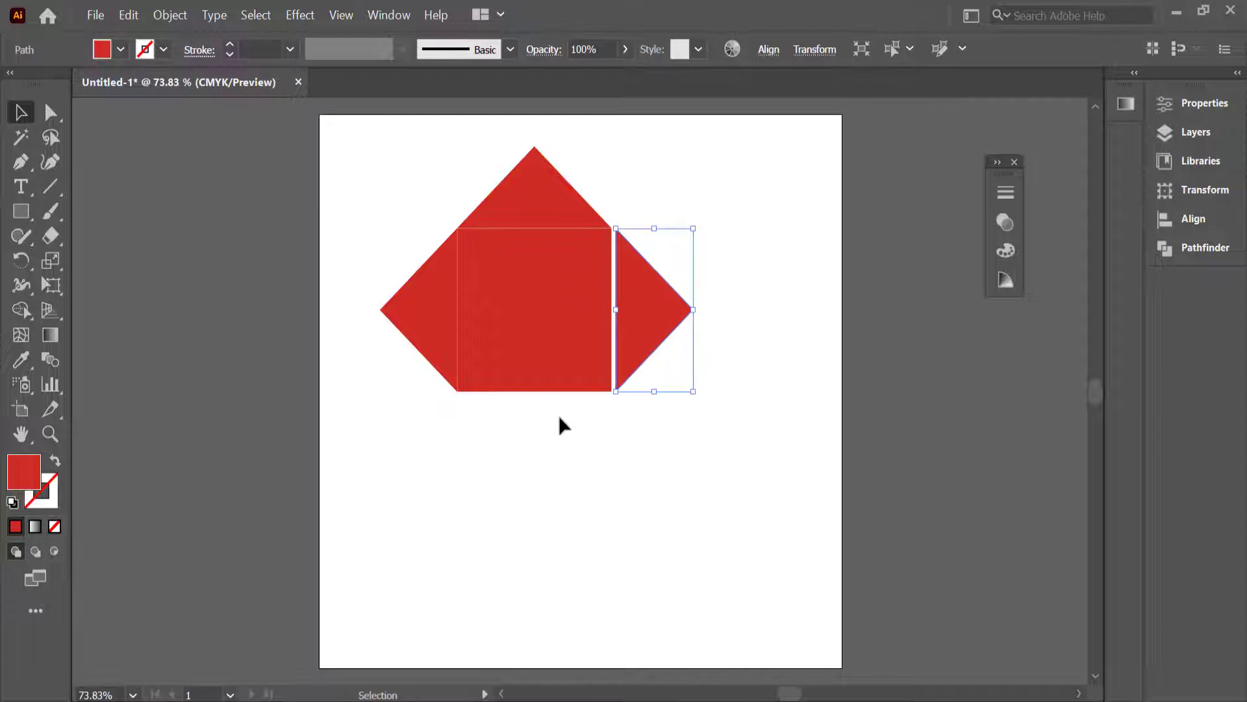
pyautogui.click(580, 484)
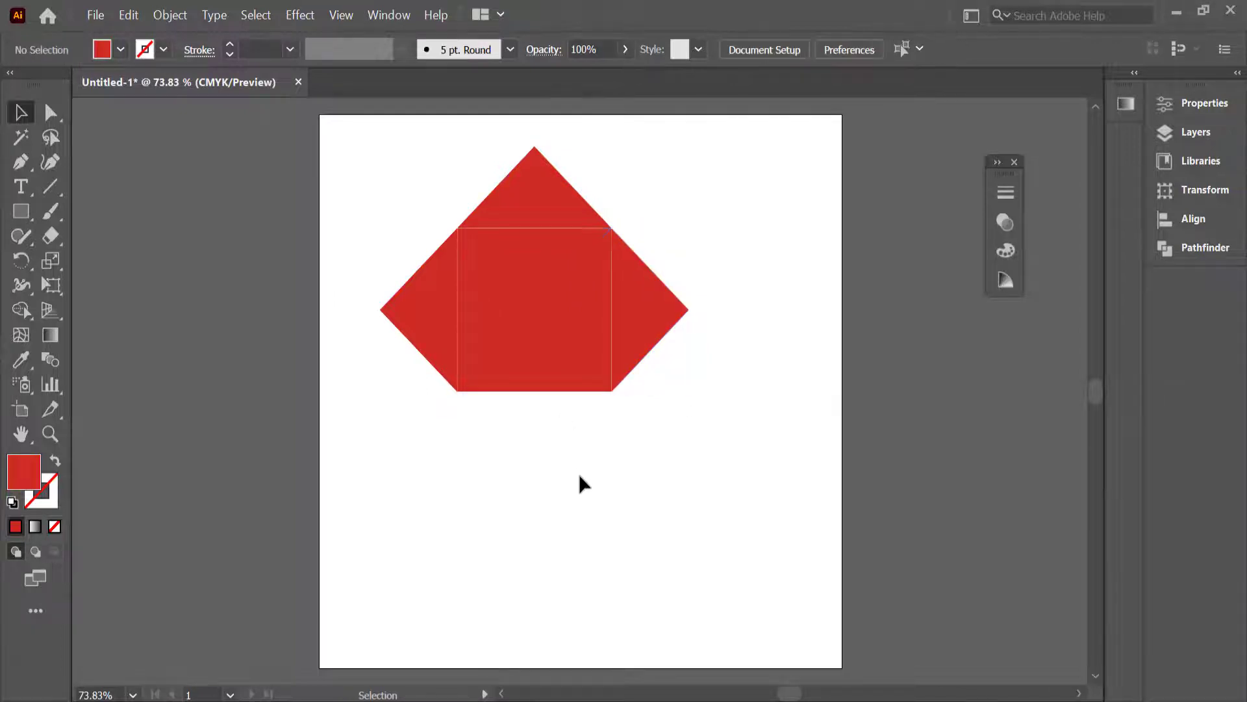
# Delete the triangle above the square and fill the square's left inner triangle with white
pyautogui.click(545, 209)
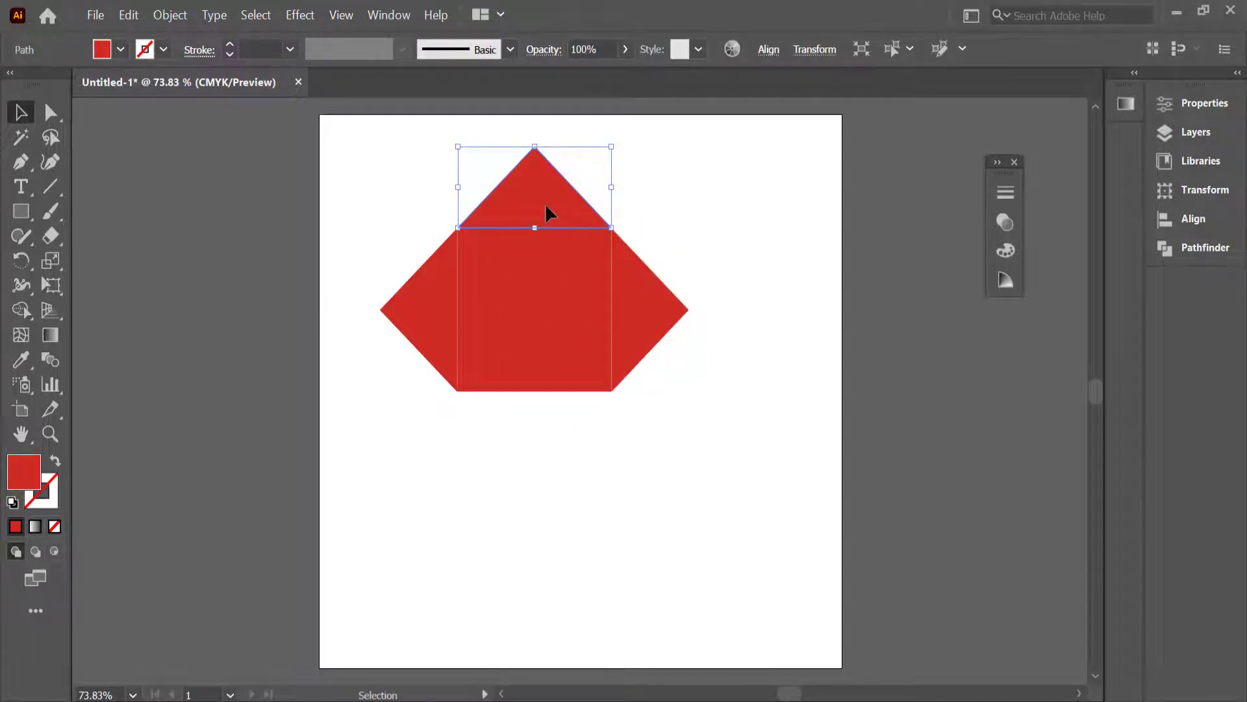
pyautogui.press('Delete')
pyautogui.click(484, 305)
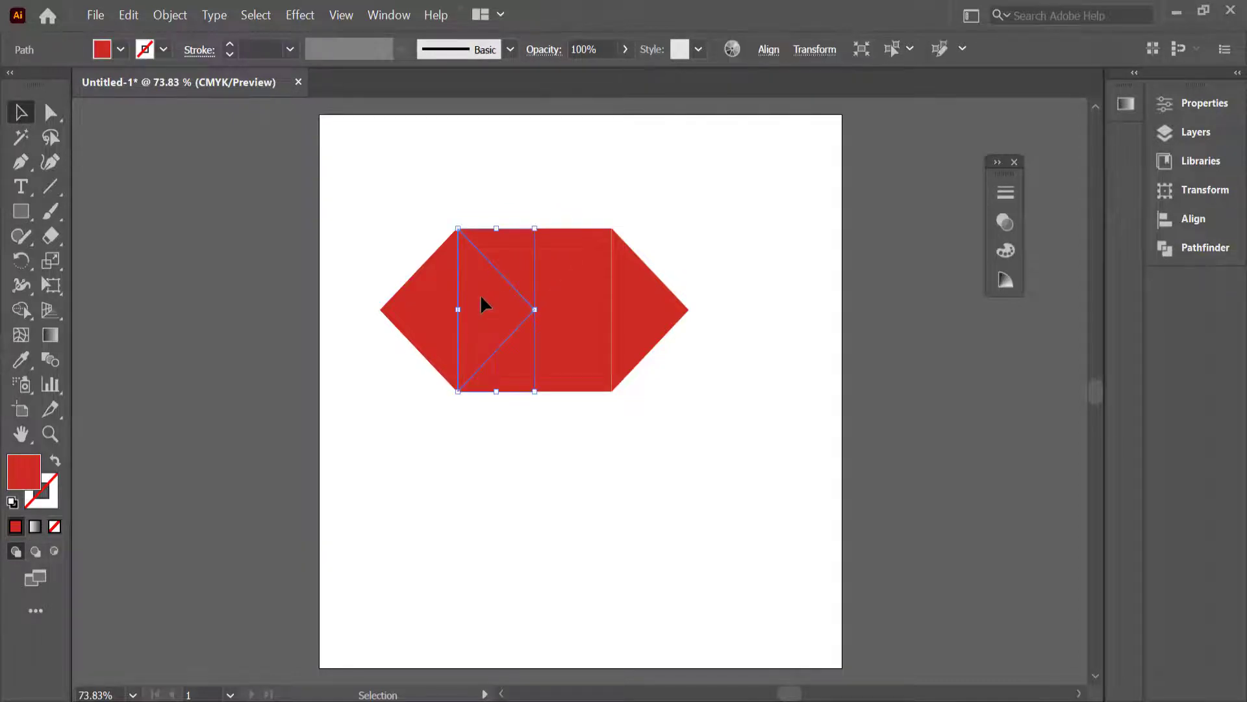
pyautogui.doubleClick(24, 476)
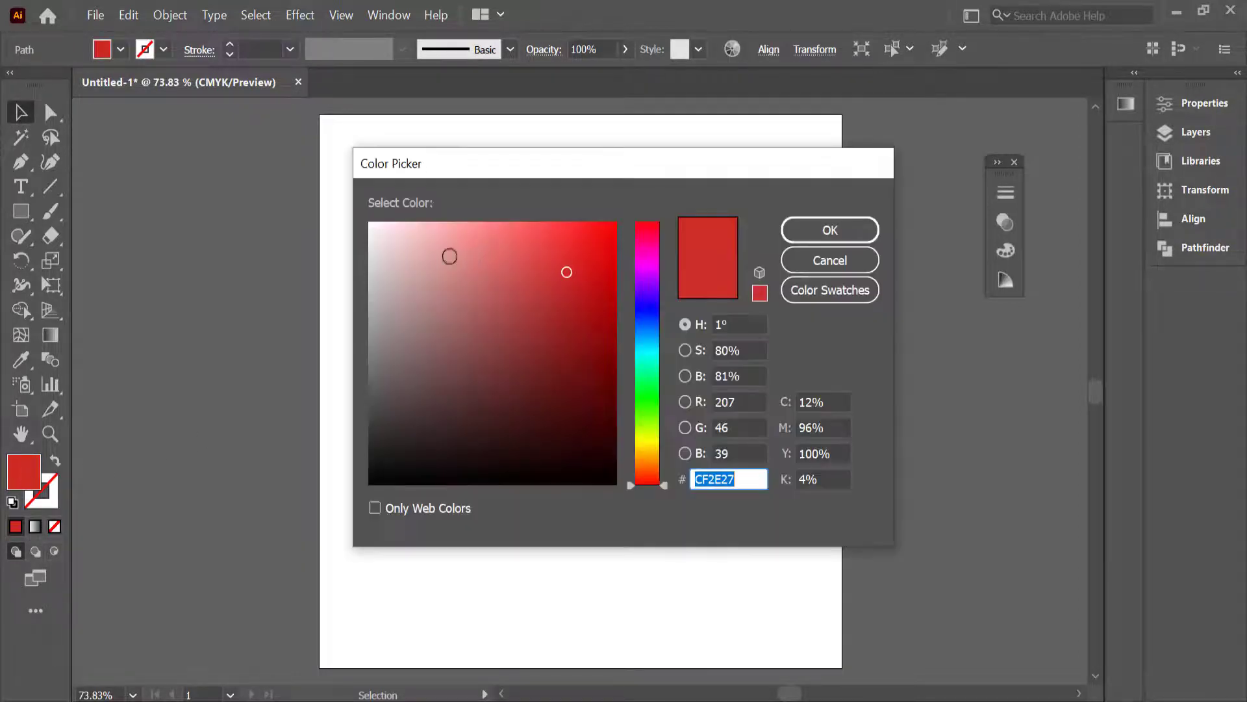
pyautogui.moveTo(446, 256); pyautogui.dragTo(351, 206)
pyautogui.click(812, 232)
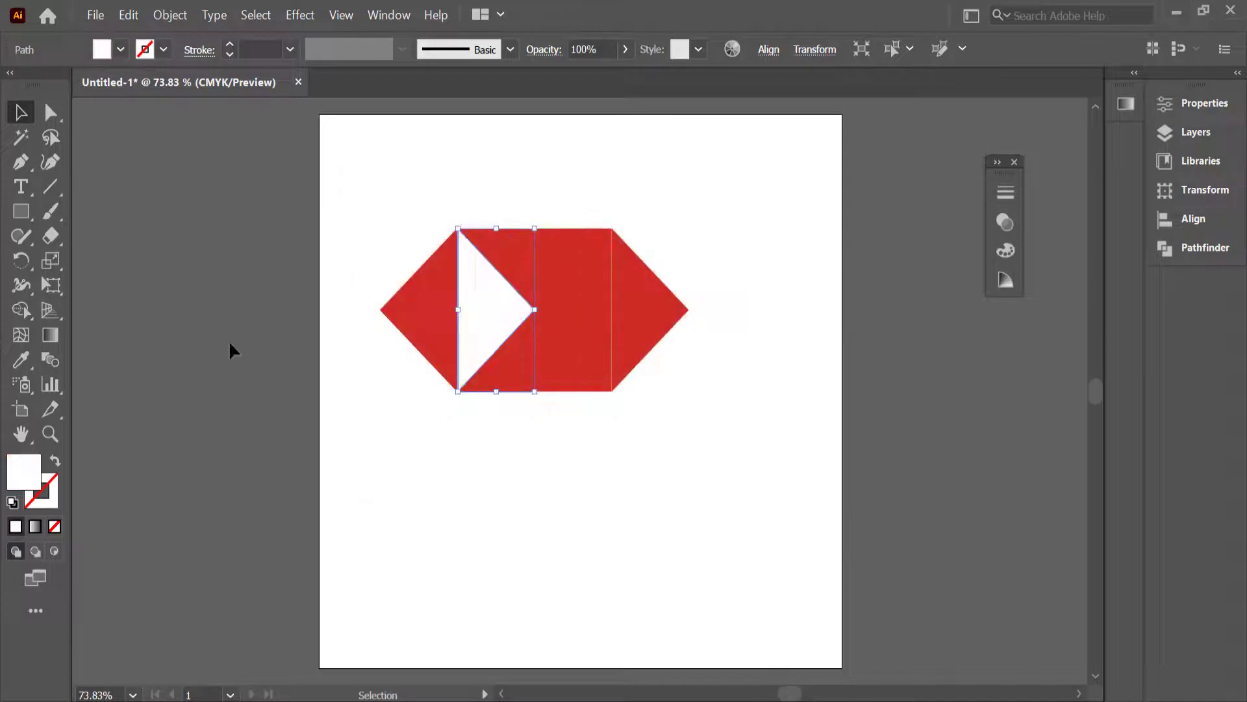
# Apply the white fill to the square's right inner triangle with the Eyedropper, and deselect everything
pyautogui.click(22, 361)
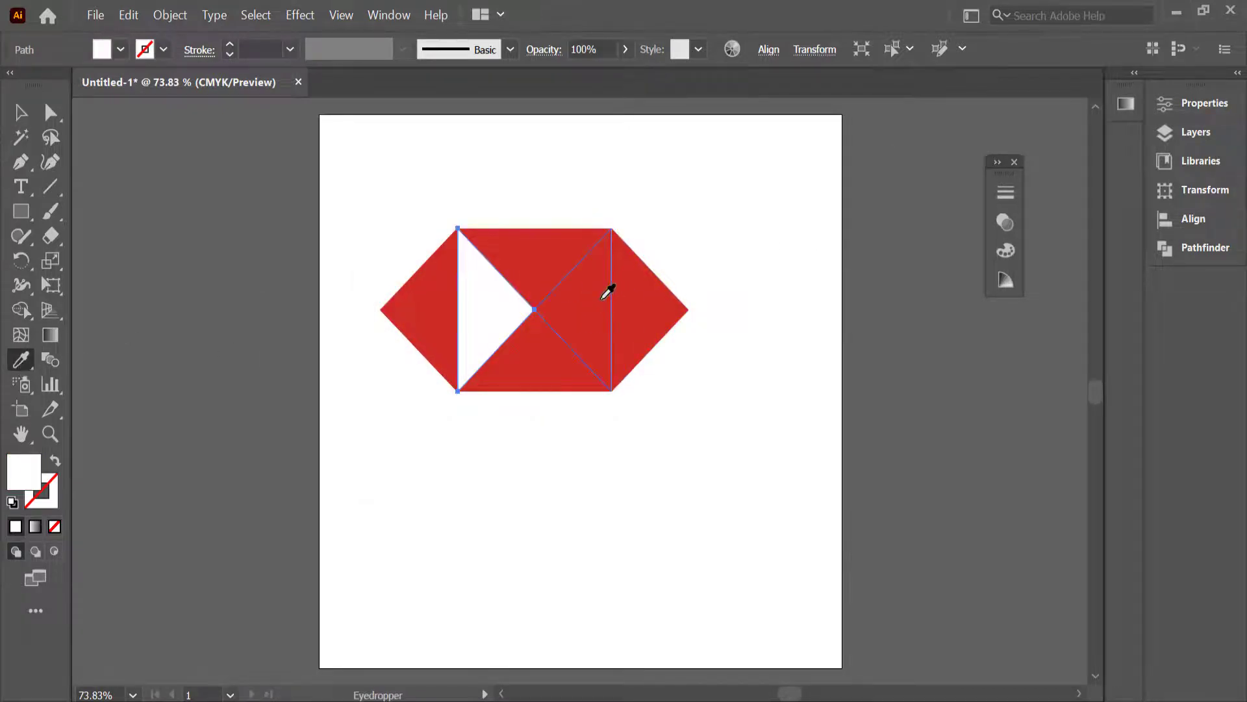
pyautogui.keyDown('alt'); pyautogui.click(578, 288); pyautogui.keyUp('alt')
pyautogui.click(21, 112)
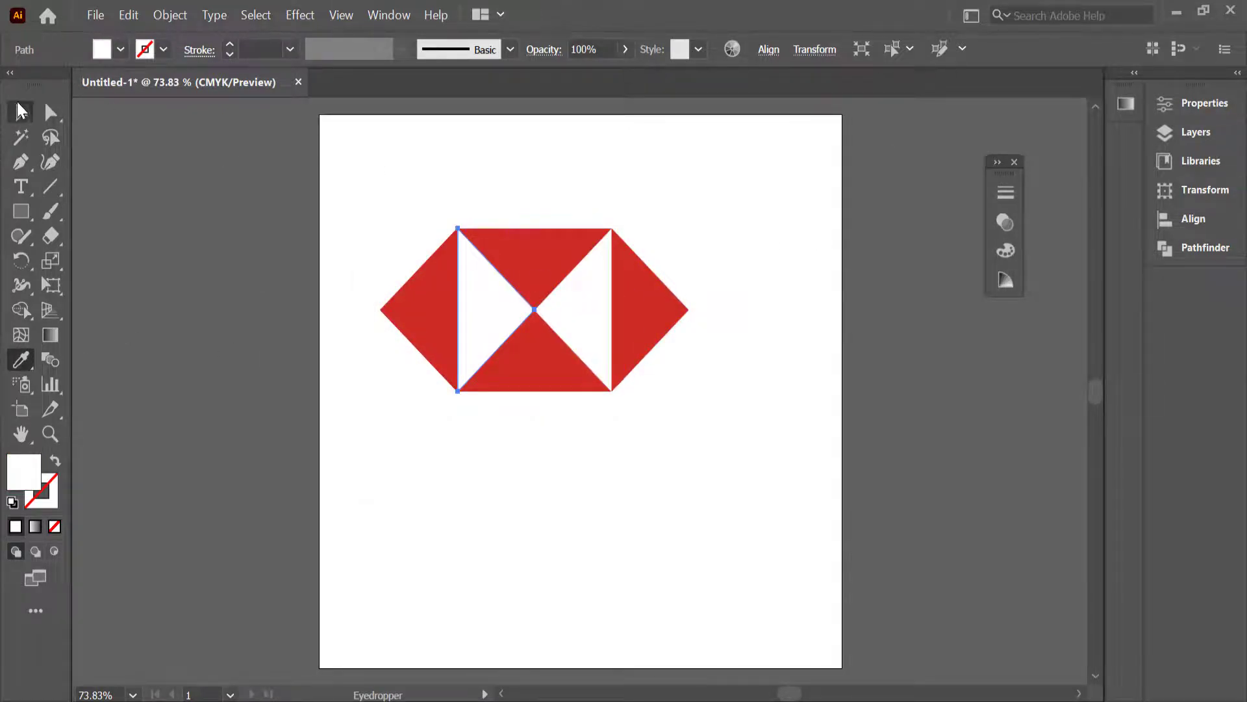
pyautogui.click(337, 124)
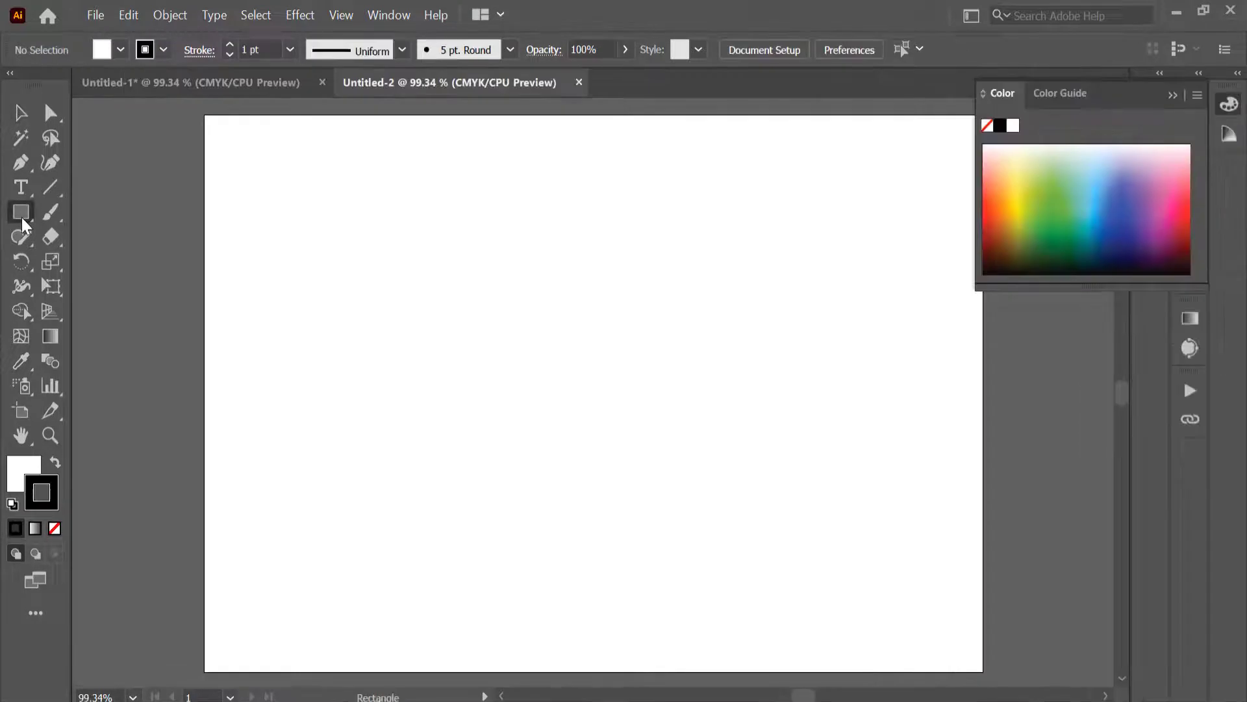
# Draw a circle in the upper middle of the blank Untitled-2 artboard and remove its stroke
pyautogui.moveTo(21, 217); pyautogui.dragTo(87, 262)
pyautogui.moveTo(591, 324); pyautogui.dragTo(675, 401)
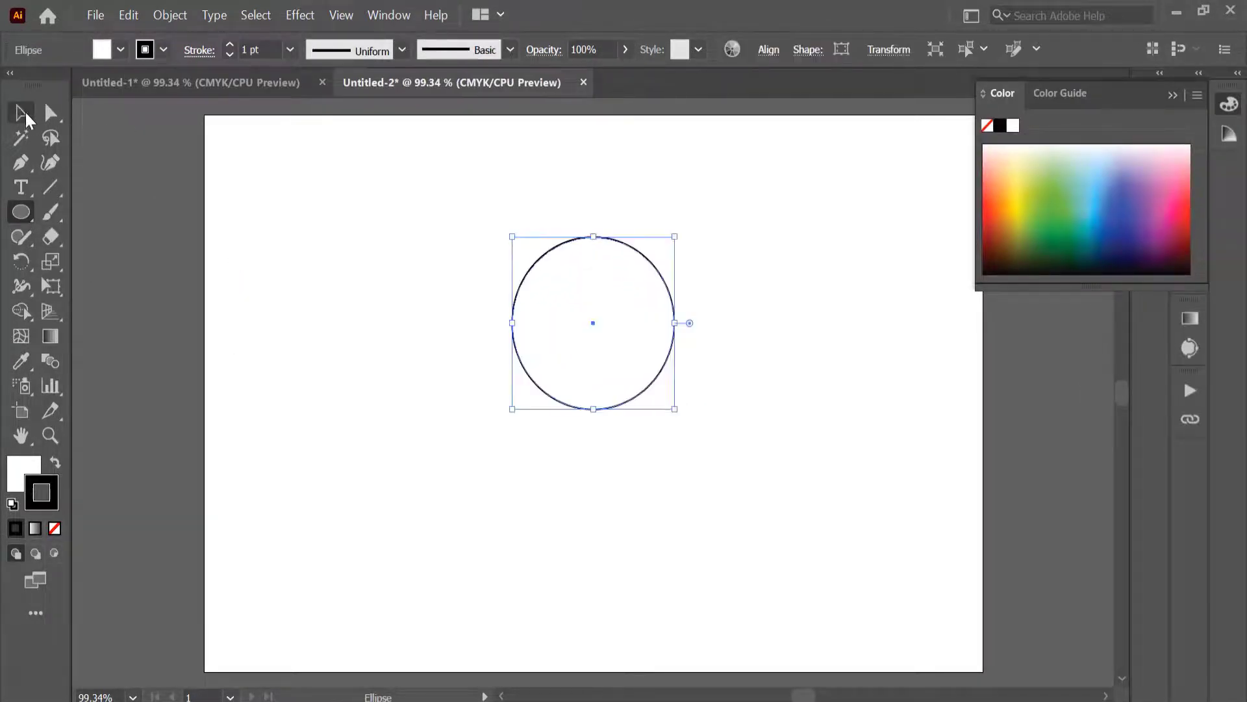
pyautogui.click(21, 114)
pyautogui.click(987, 219)
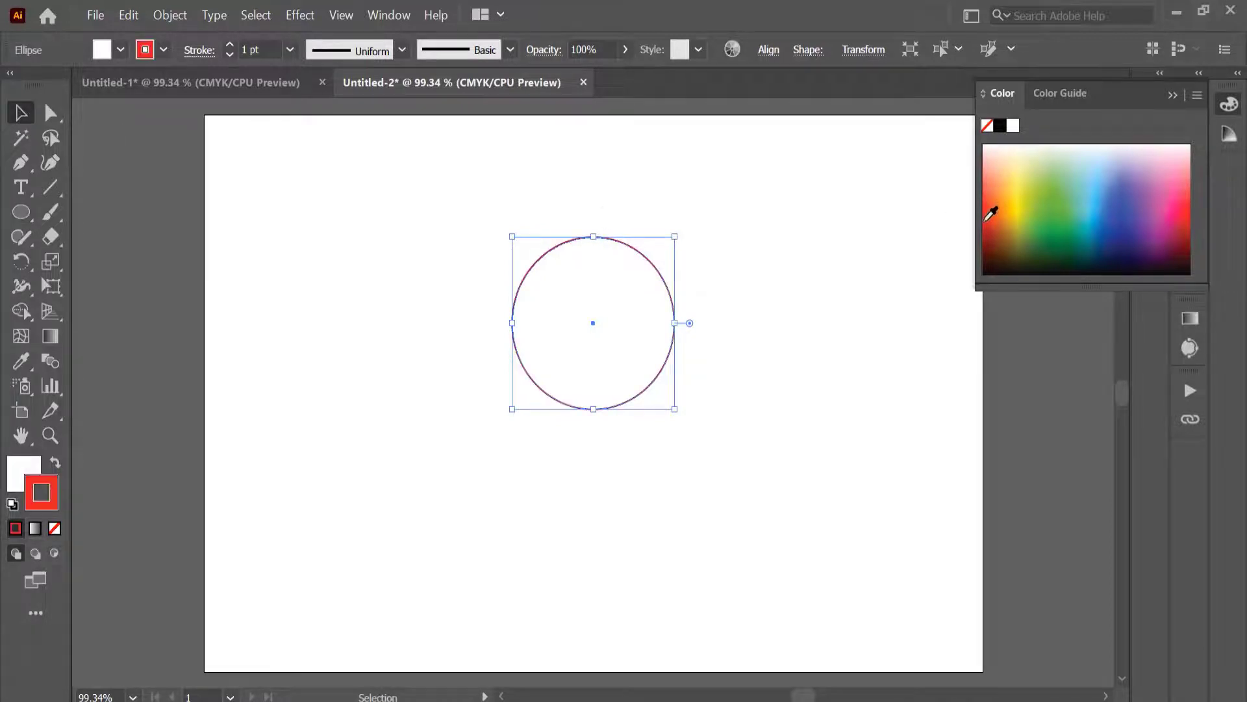
pyautogui.click(55, 529)
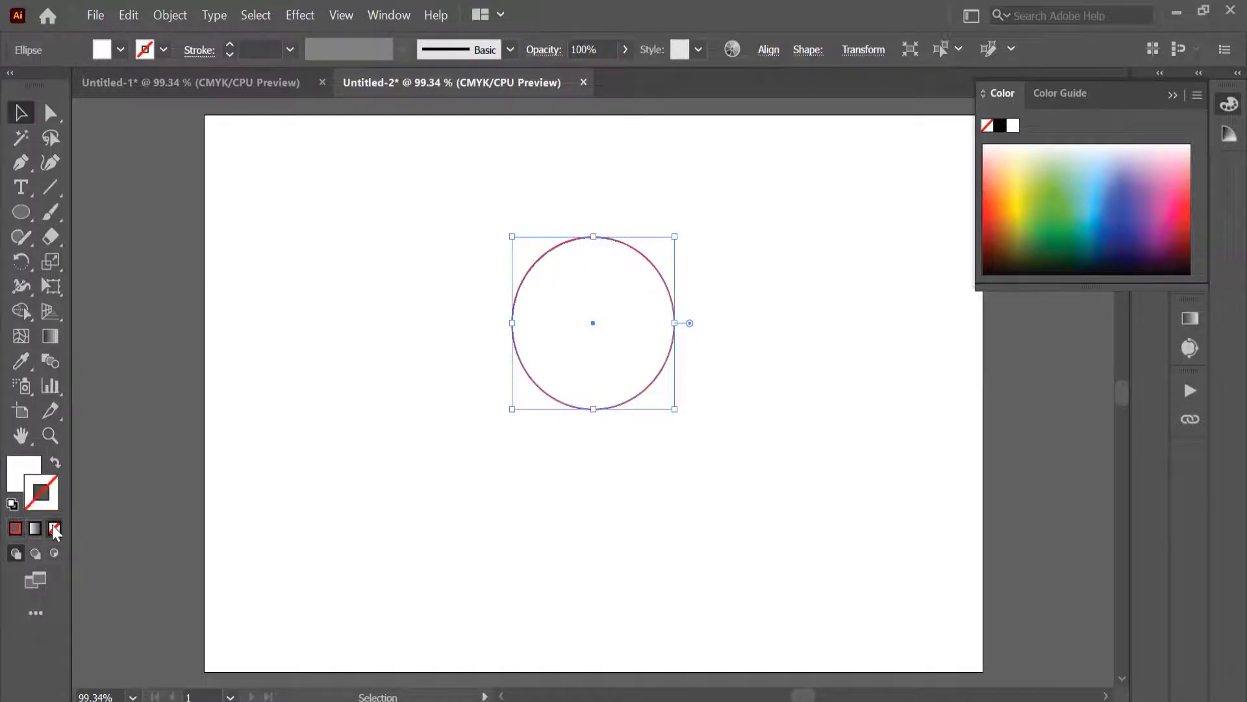
# Fill the circle with red F90606 and deselect it
pyautogui.doubleClick(23, 473)
pyautogui.write('F90606')
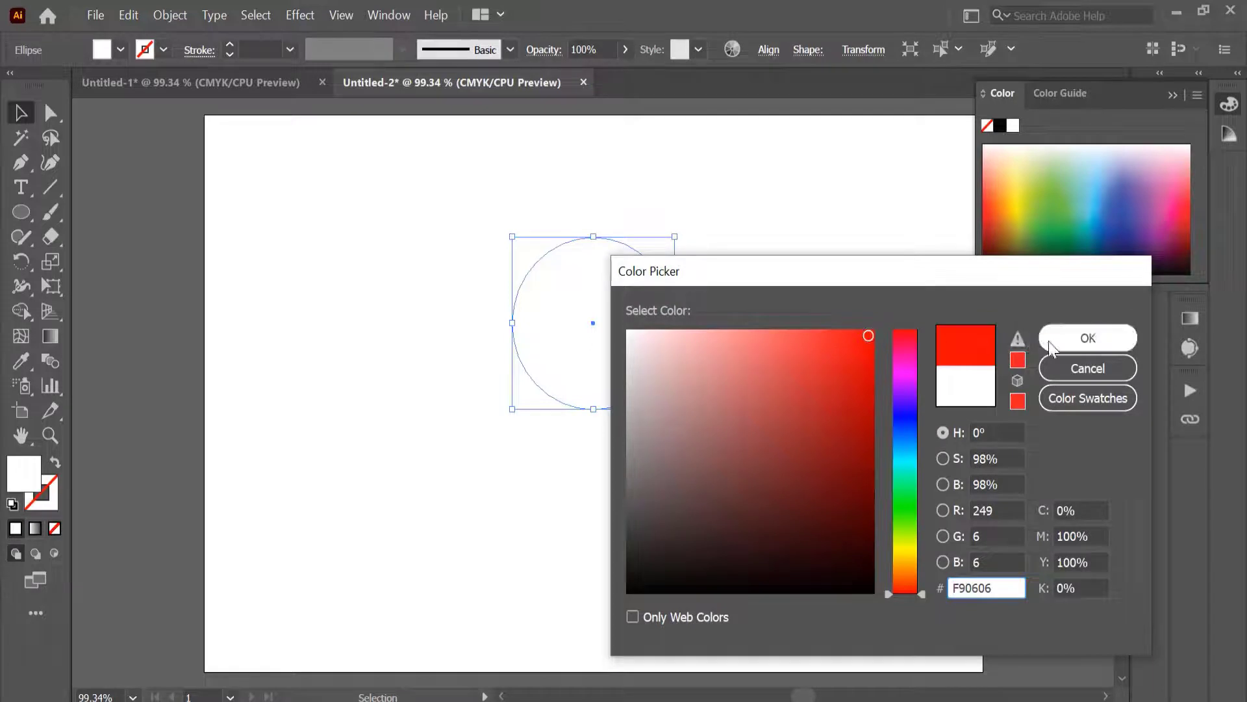
pyautogui.click(1089, 338)
pyautogui.click(20, 105)
pyautogui.click(376, 256)
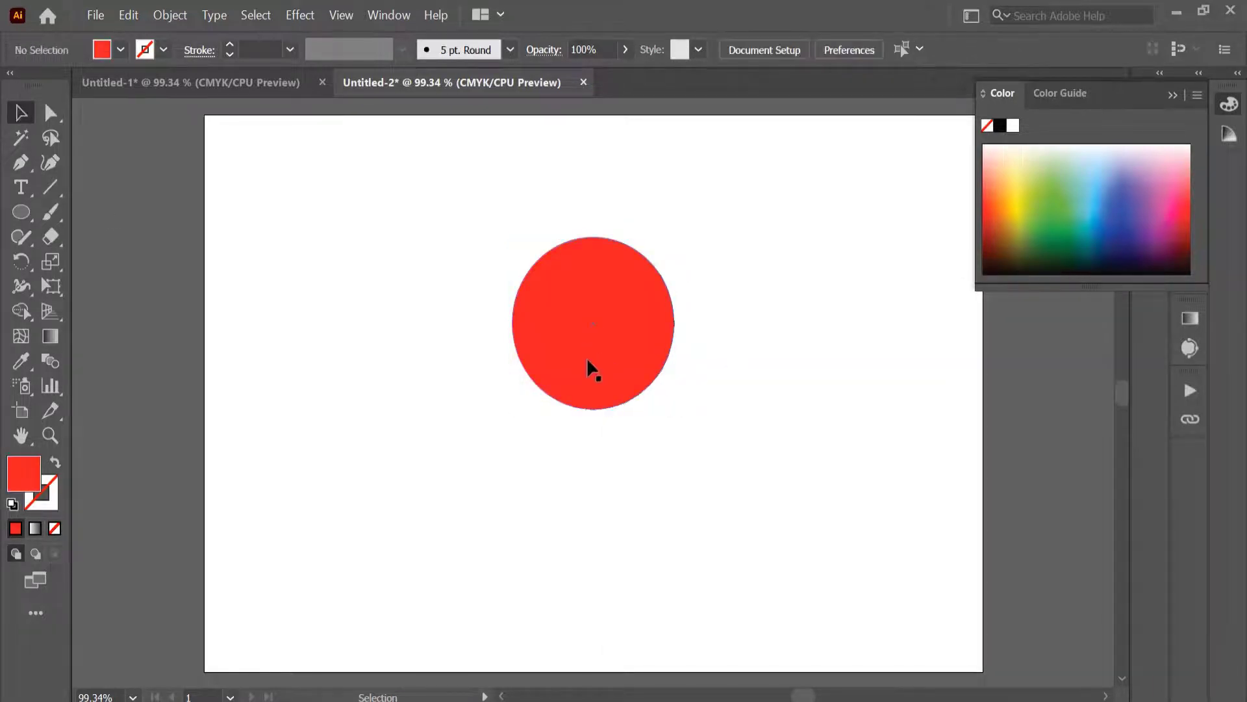
# Duplicate the red circle to its right, shrink the copy to about three quarters and fill it with very pale pink
pyautogui.click(594, 322)
pyautogui.moveTo(595, 322); pyautogui.dragTo(785, 306)
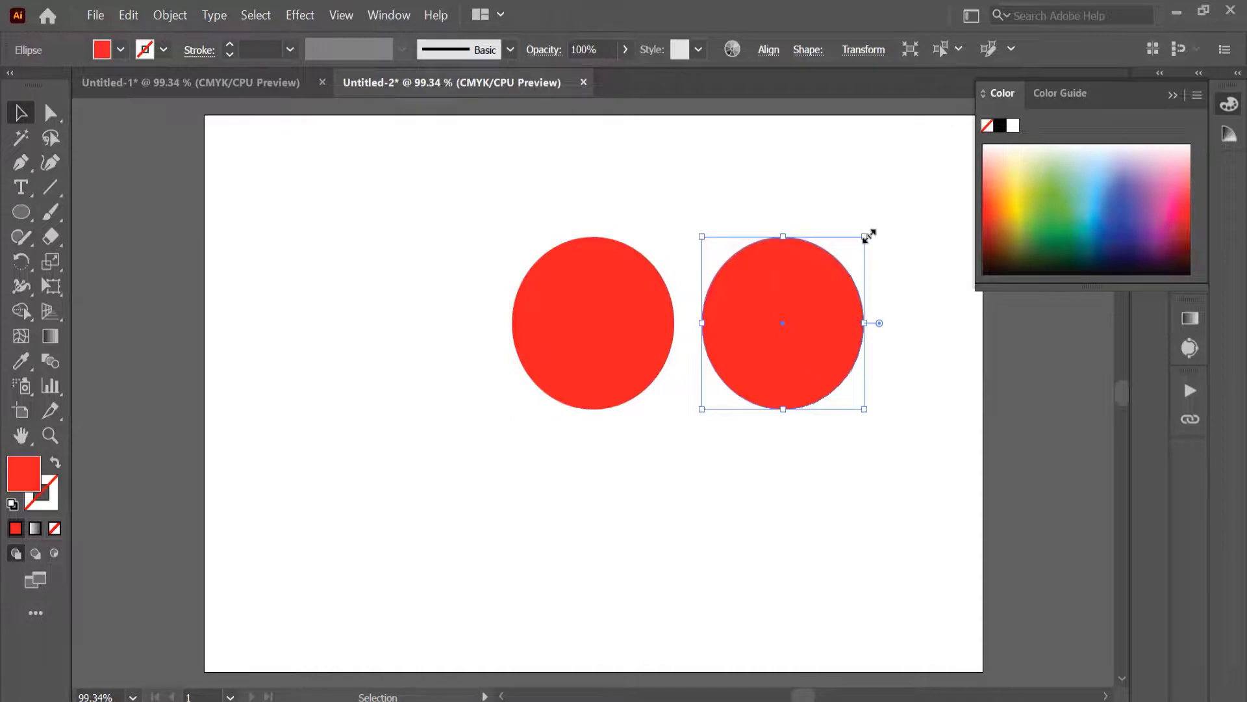
pyautogui.moveTo(868, 236); pyautogui.dragTo(848, 260)
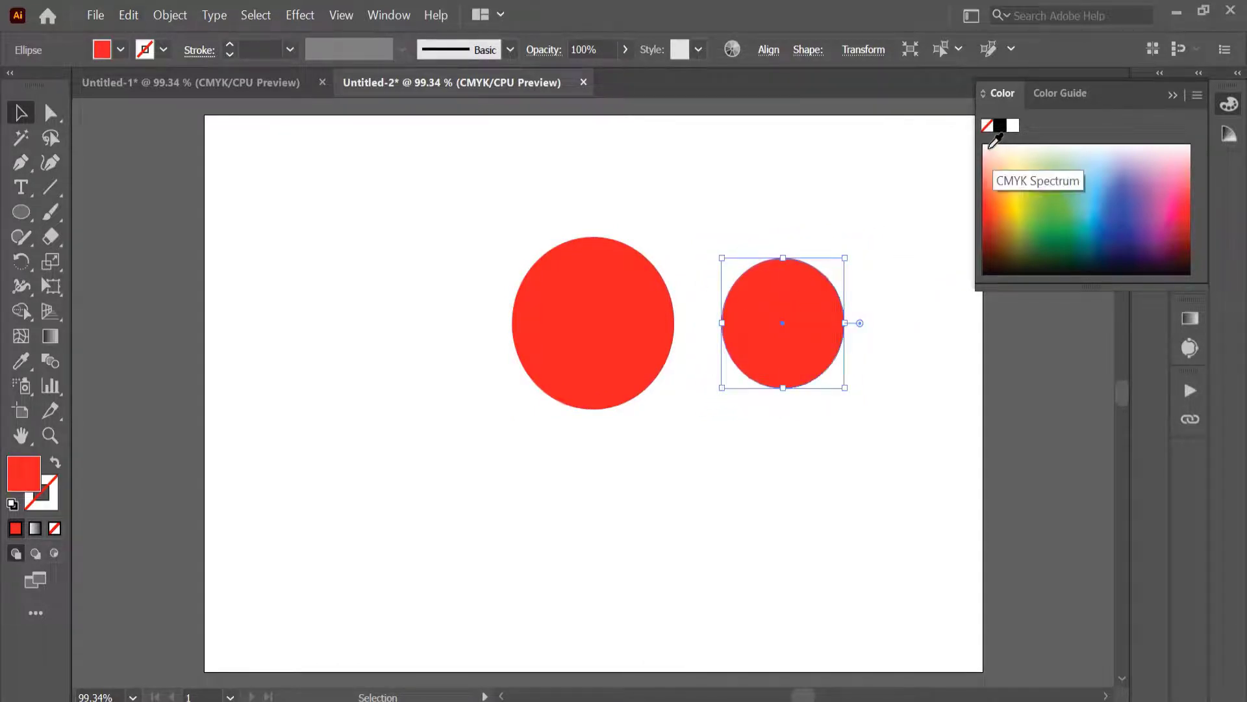
pyautogui.click(995, 154)
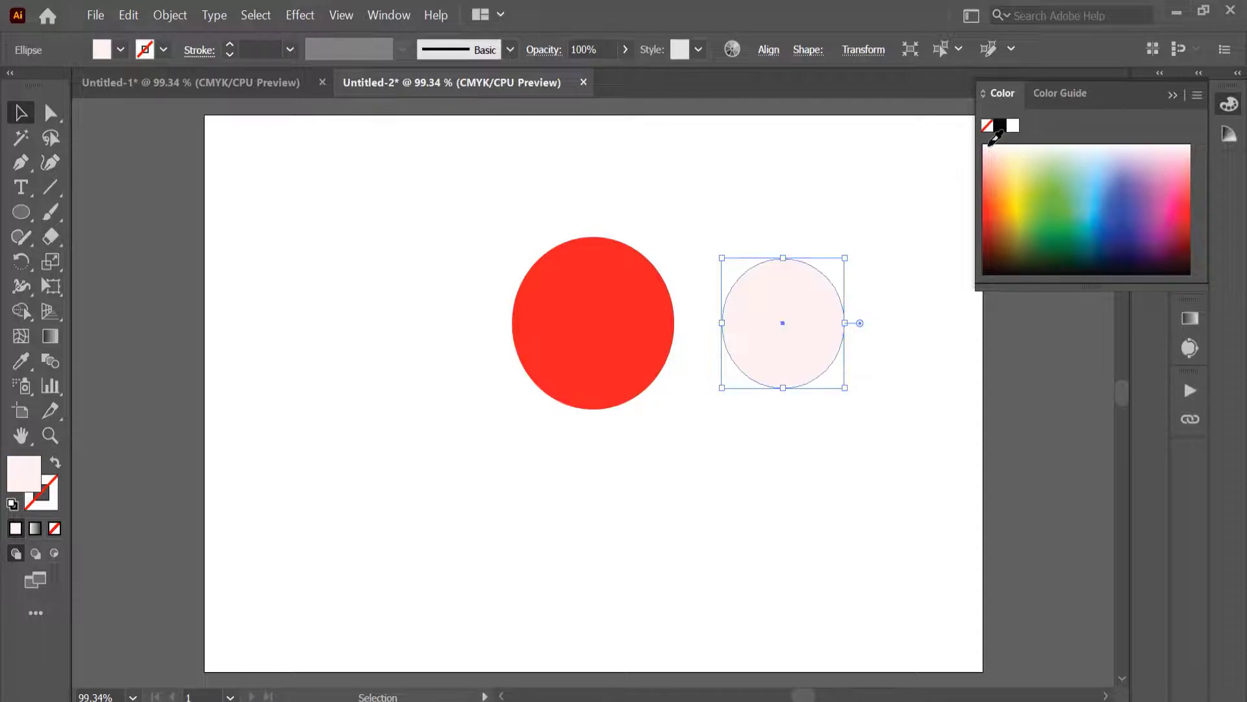
pyautogui.click(401, 239)
# Place the pale pink circle concentrically inside the large red circle
pyautogui.moveTo(816, 328); pyautogui.dragTo(625, 326)
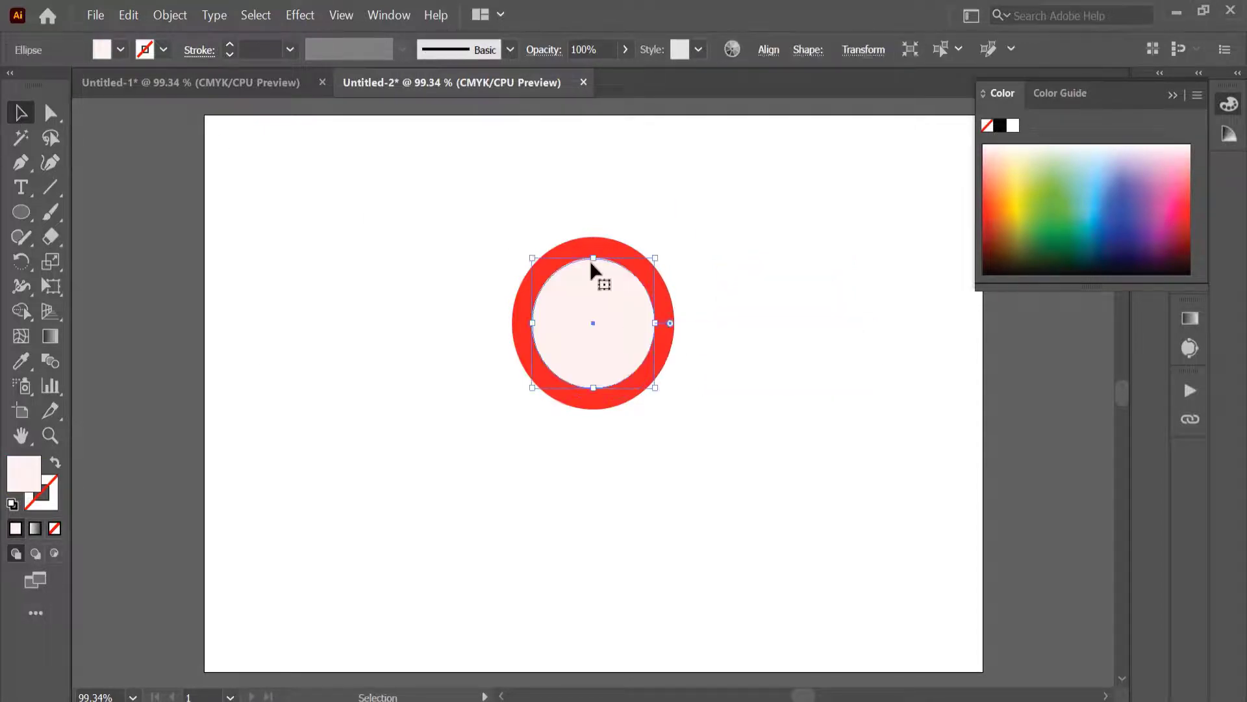
pyautogui.moveTo(544, 191); pyautogui.dragTo(696, 396)
pyautogui.click(768, 50)
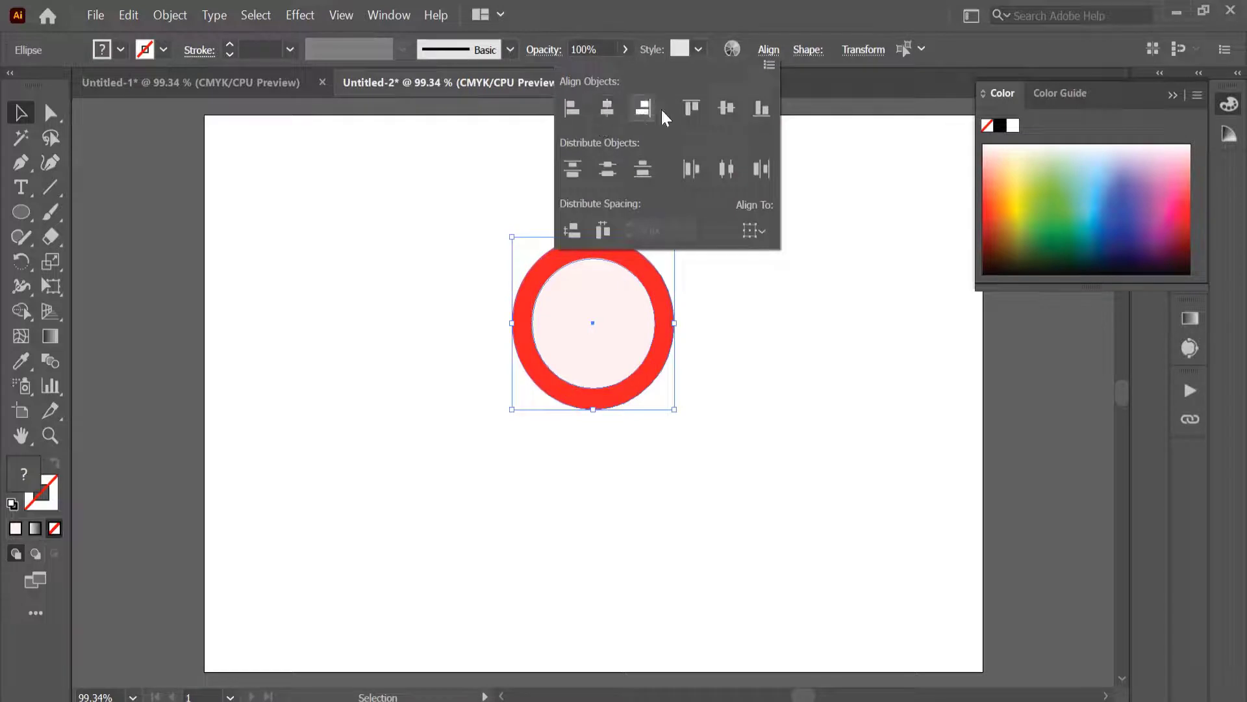
pyautogui.click(693, 234)
# Duplicate the pale circle to the right, shrink the copy and give it the outer circle's red fill with the Eyedropper
pyautogui.click(602, 287)
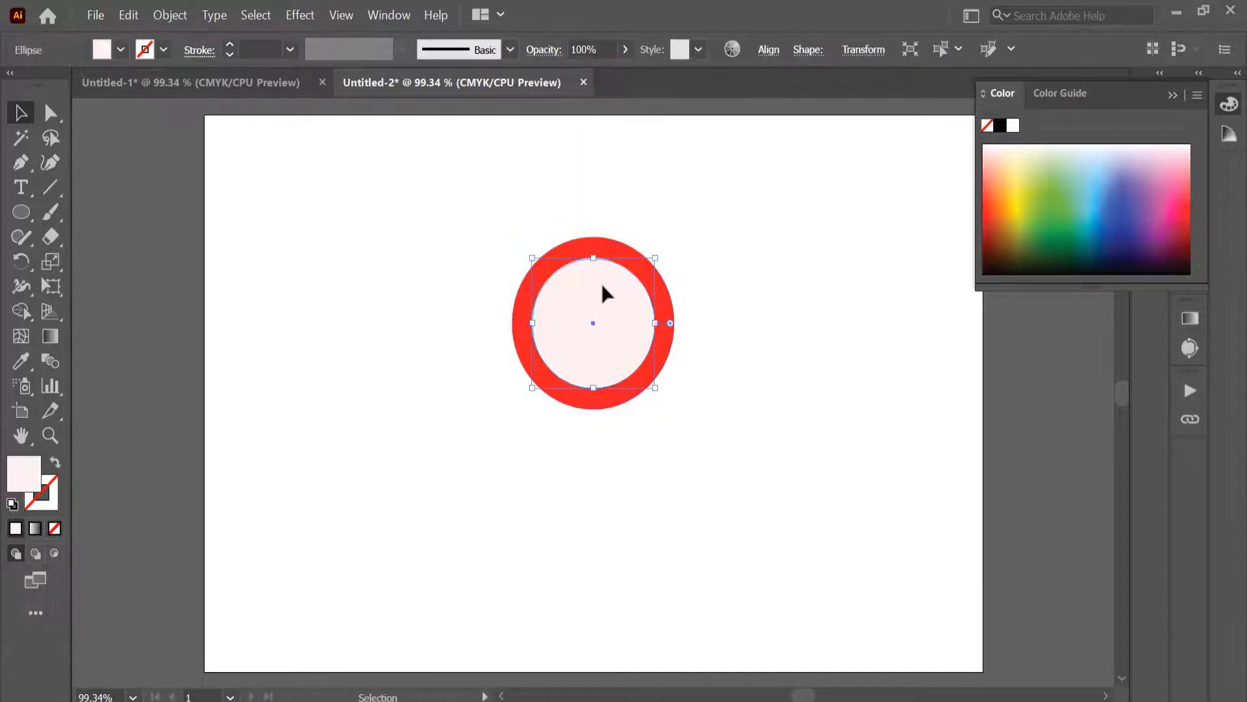
pyautogui.moveTo(601, 283); pyautogui.dragTo(816, 278)
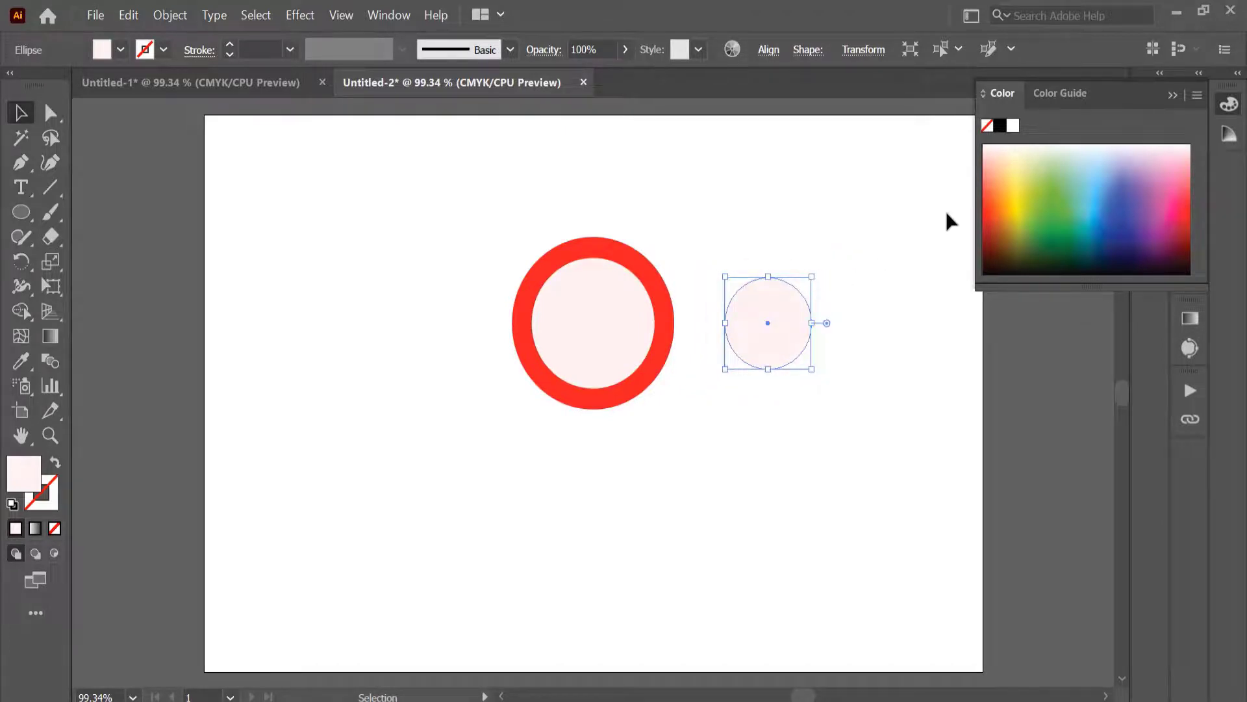
pyautogui.click(22, 361)
pyautogui.click(666, 295)
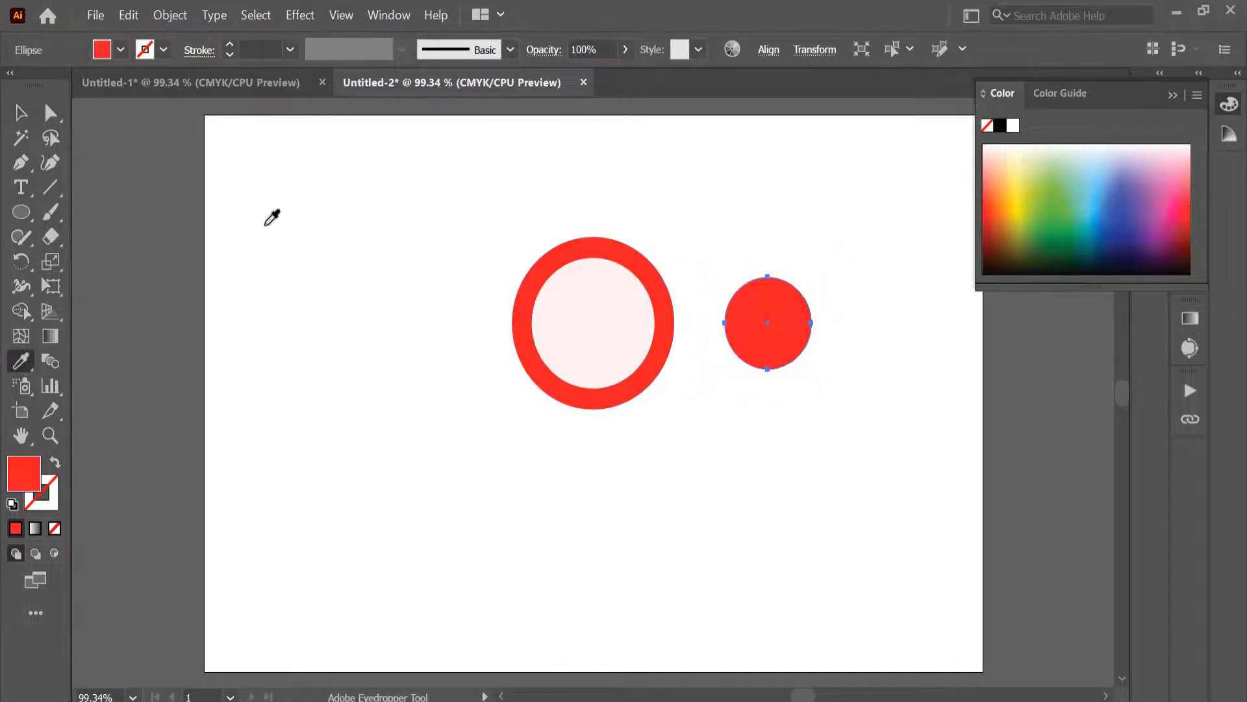
pyautogui.click(20, 112)
# Move the small red circle to the centre of the pale circle and shrink it slightly about its centre
pyautogui.moveTo(770, 323)
pyautogui.mouseDown()
pyautogui.moveTo(645, 338)
pyautogui.moveTo(599, 325)
pyautogui.mouseUp()
pyautogui.click(709, 285)
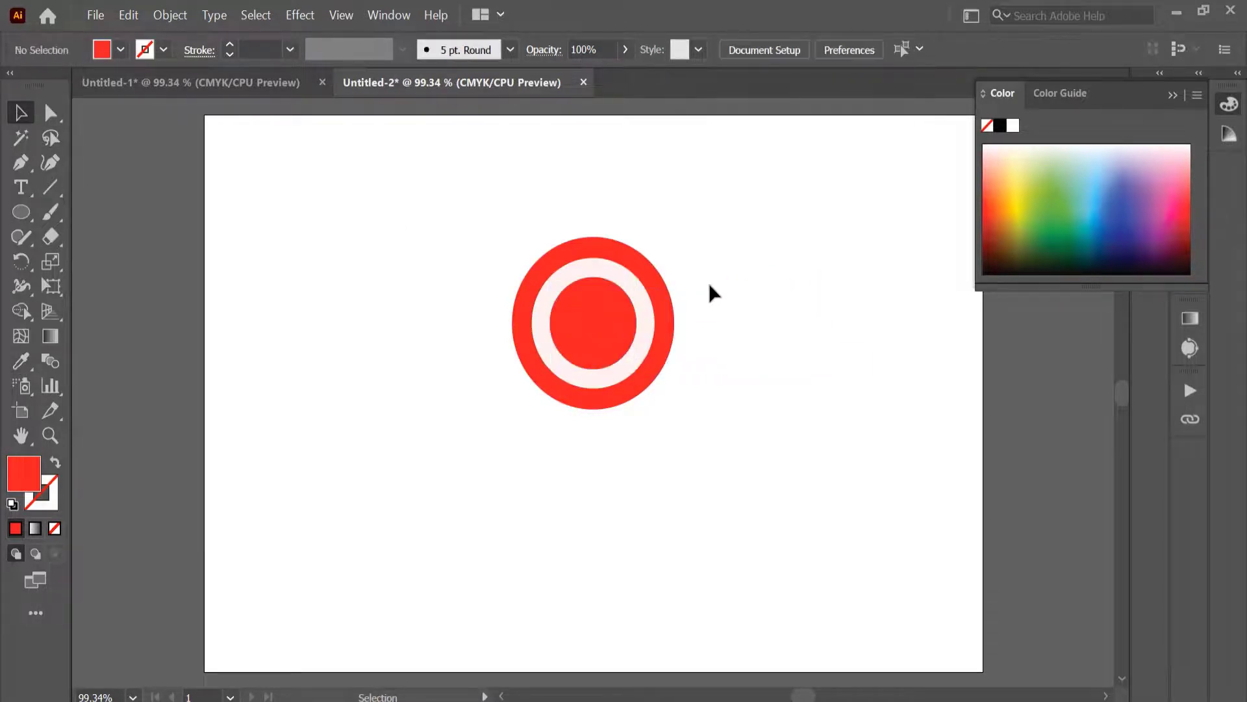
pyautogui.click(612, 300)
pyautogui.moveTo(635, 280); pyautogui.dragTo(632, 281)
# Select all three circles and align their centres to finish the target design
pyautogui.moveTo(543, 198); pyautogui.dragTo(660, 386)
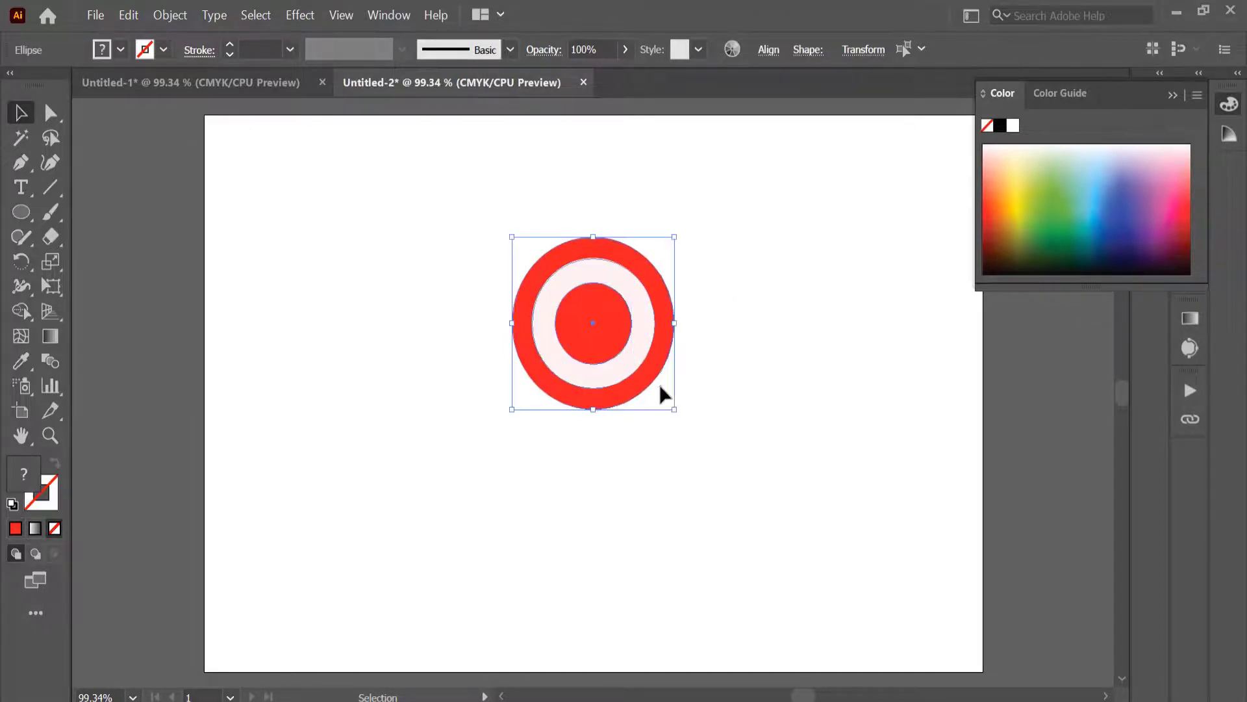
pyautogui.click(766, 51)
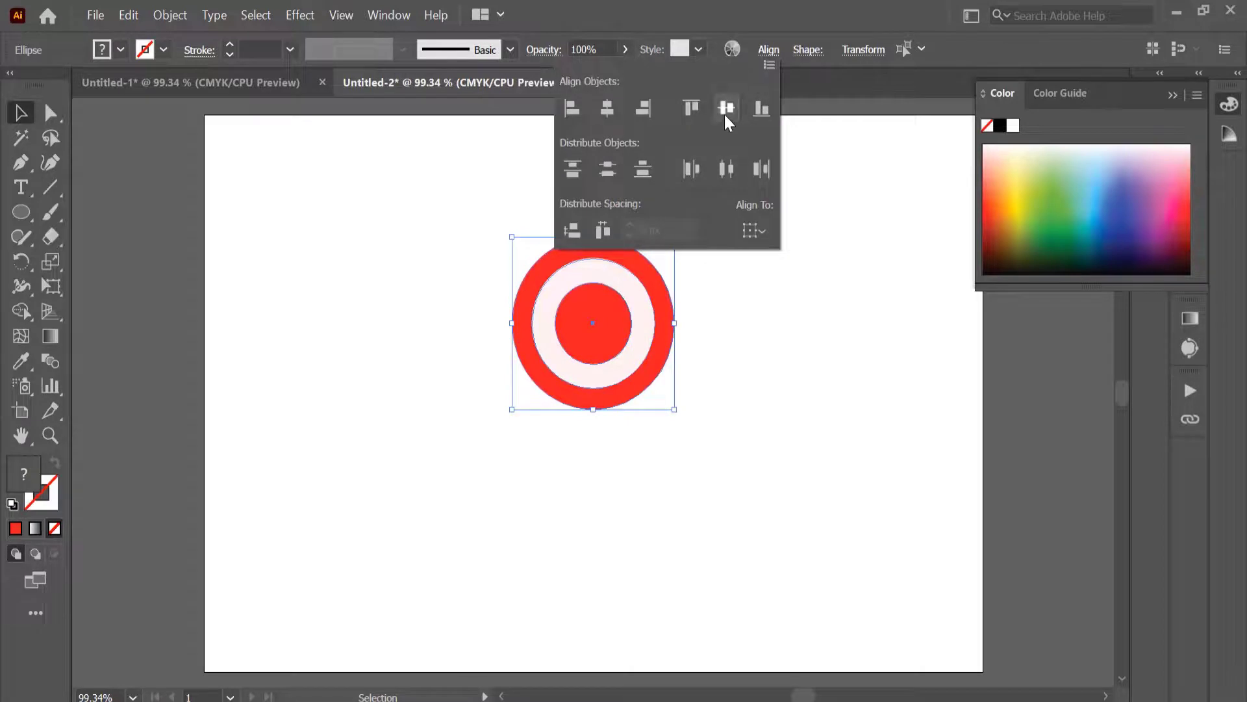
pyautogui.click(608, 114)
pyautogui.click(724, 294)
pyautogui.moveTo(455, 185); pyautogui.dragTo(742, 508)
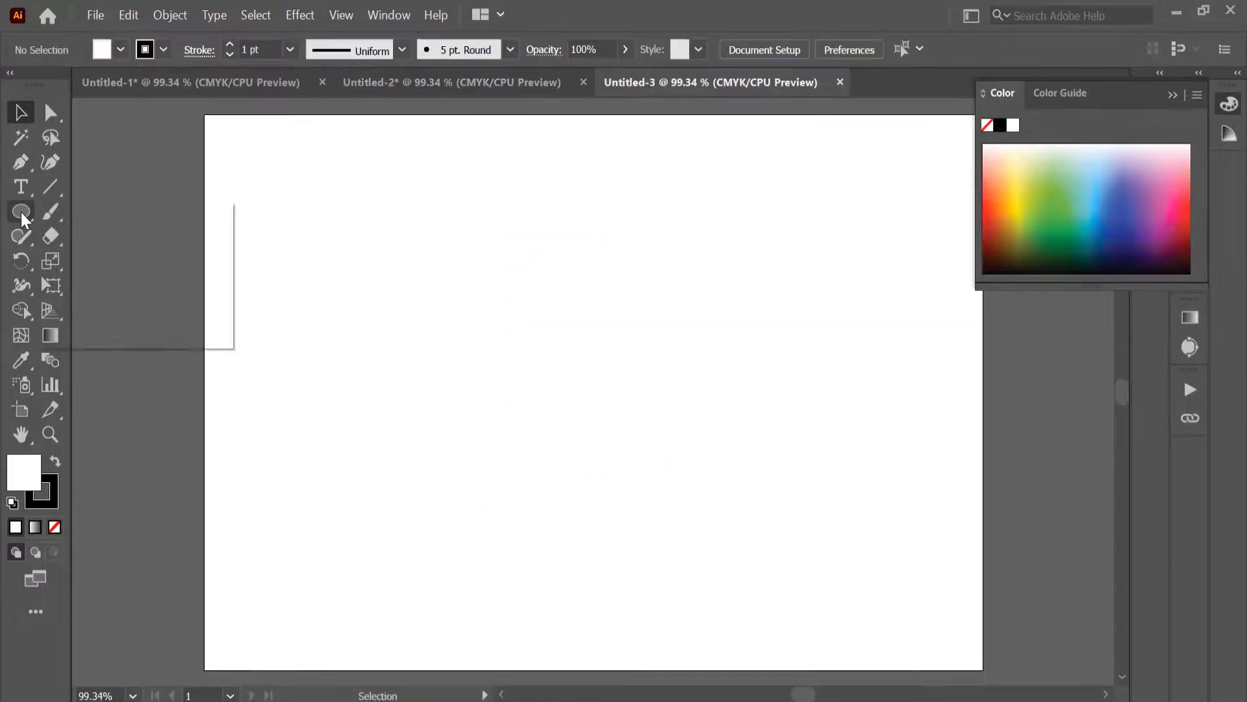
# Draw a small square on the Untitled-3 artboard and duplicate it directly to the right with a narrow gap
pyautogui.moveTo(21, 212); pyautogui.dragTo(64, 212)
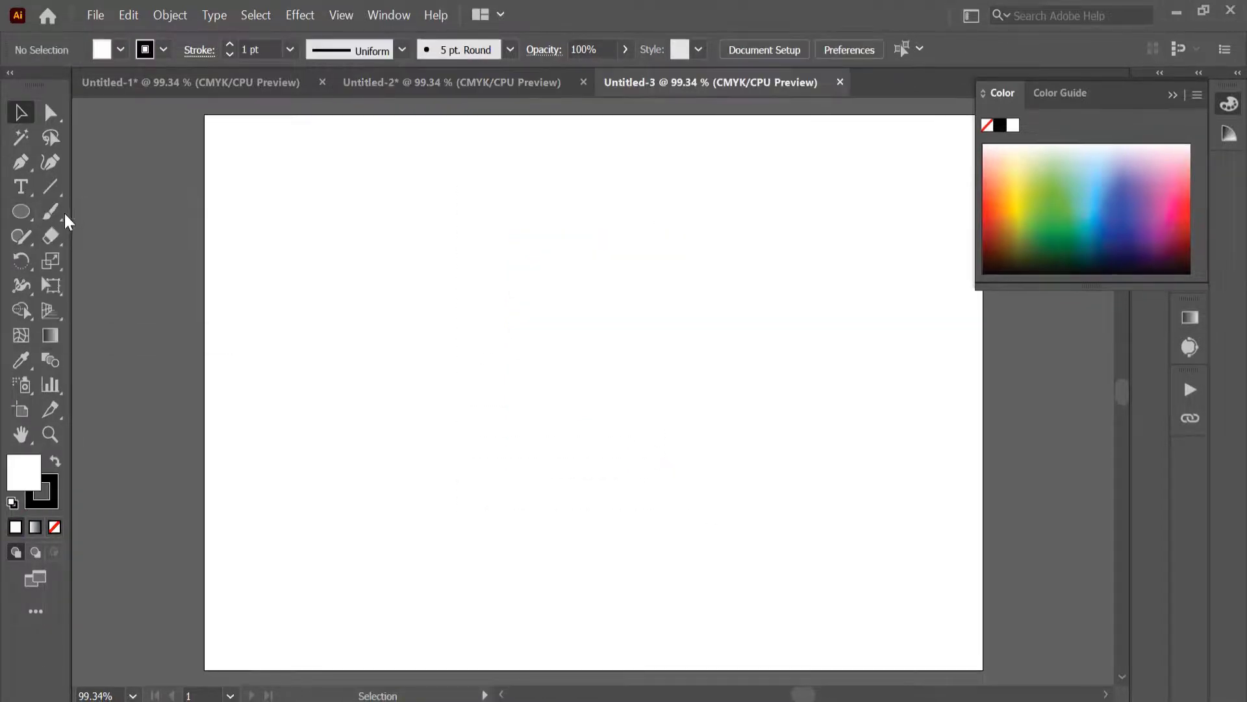
pyautogui.moveTo(486, 276)
pyautogui.mouseDown()
pyautogui.moveTo(505, 301)
pyautogui.moveTo(555, 322)
pyautogui.mouseUp()
pyautogui.click(20, 114)
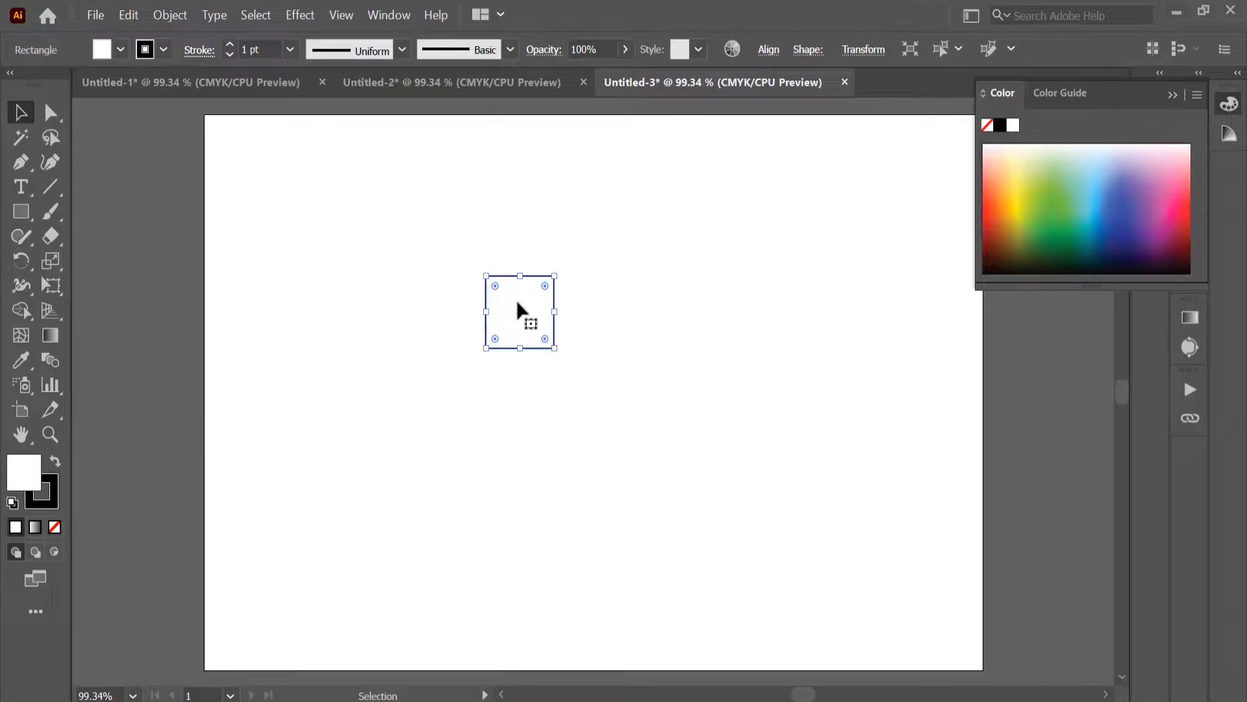
pyautogui.moveTo(520, 310); pyautogui.dragTo(591, 309)
pyautogui.click(709, 389)
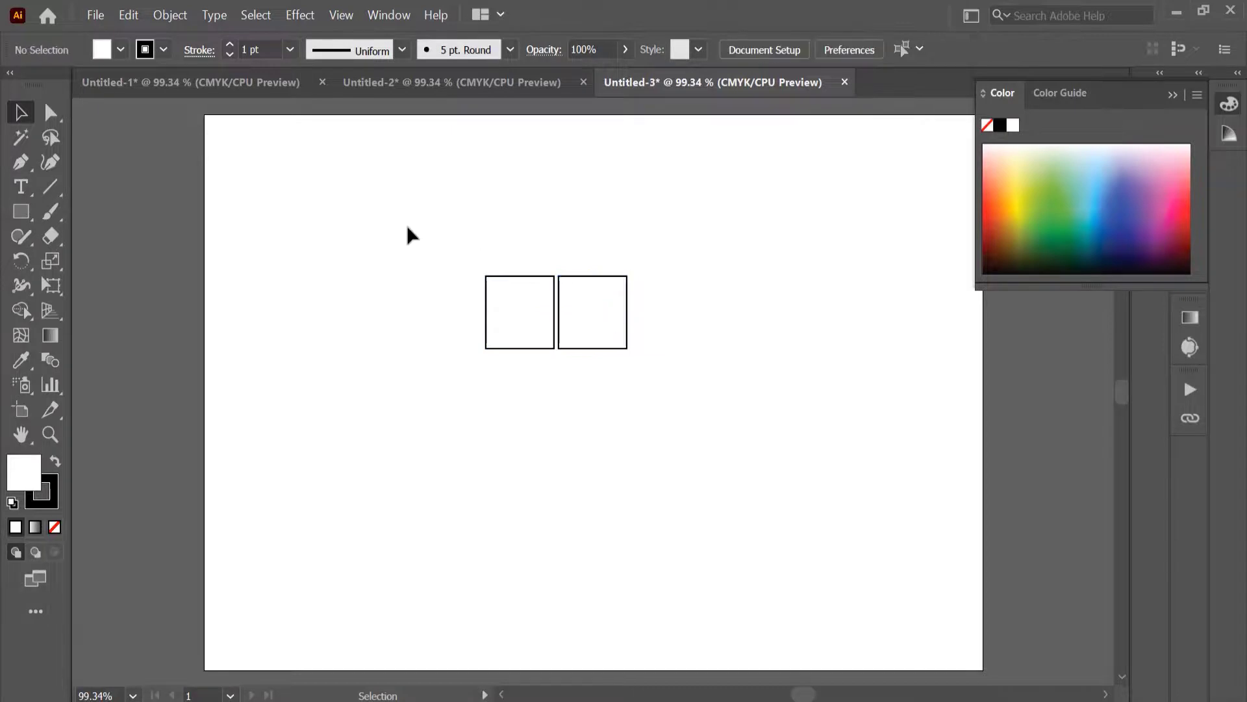
# Duplicate both squares directly below with the same narrow gap to form a two-by-two grid
pyautogui.moveTo(406, 233); pyautogui.dragTo(671, 358)
pyautogui.moveTo(591, 311); pyautogui.dragTo(587, 392)
pyautogui.click(688, 425)
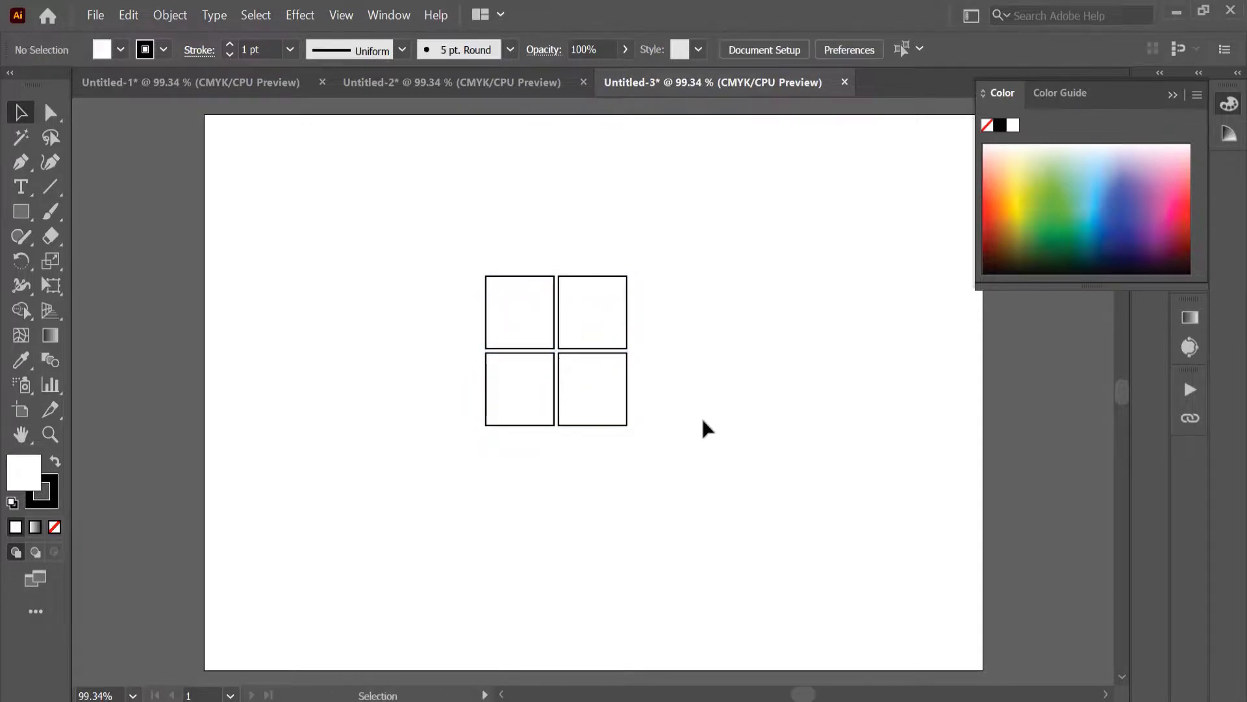
# Fill the grid's upper-left square with red F90303
pyautogui.click(494, 310)
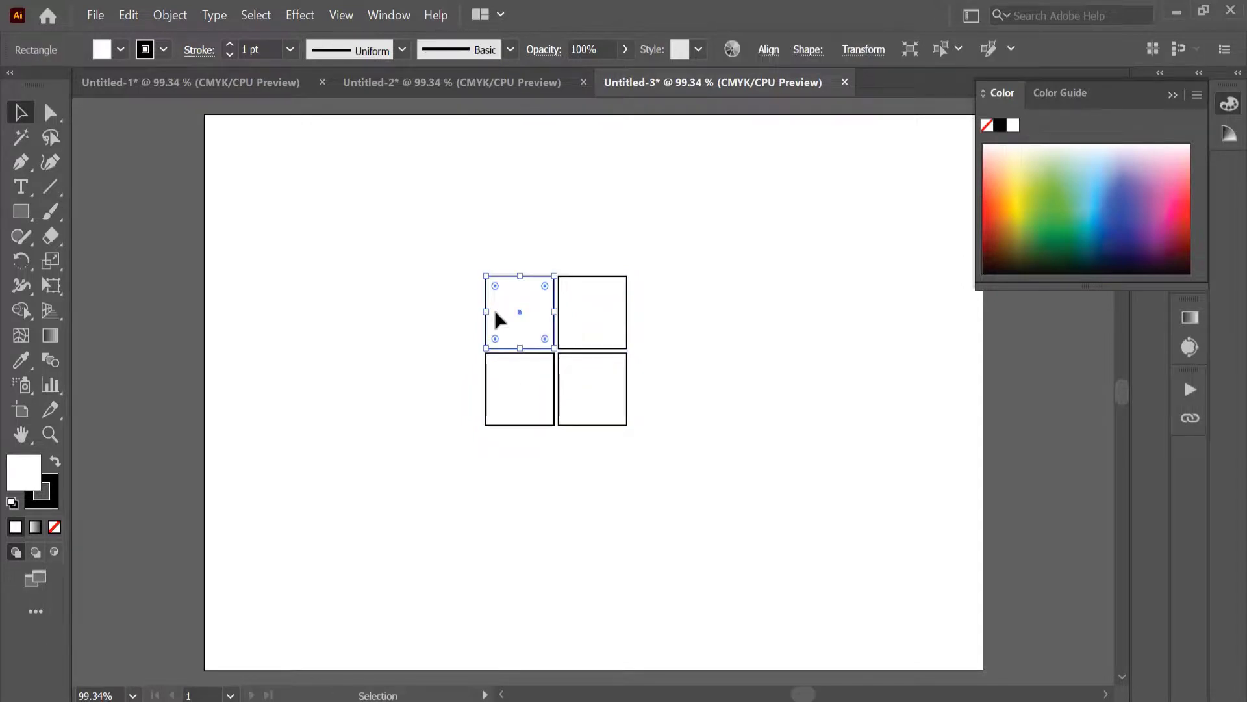
pyautogui.doubleClick(33, 471)
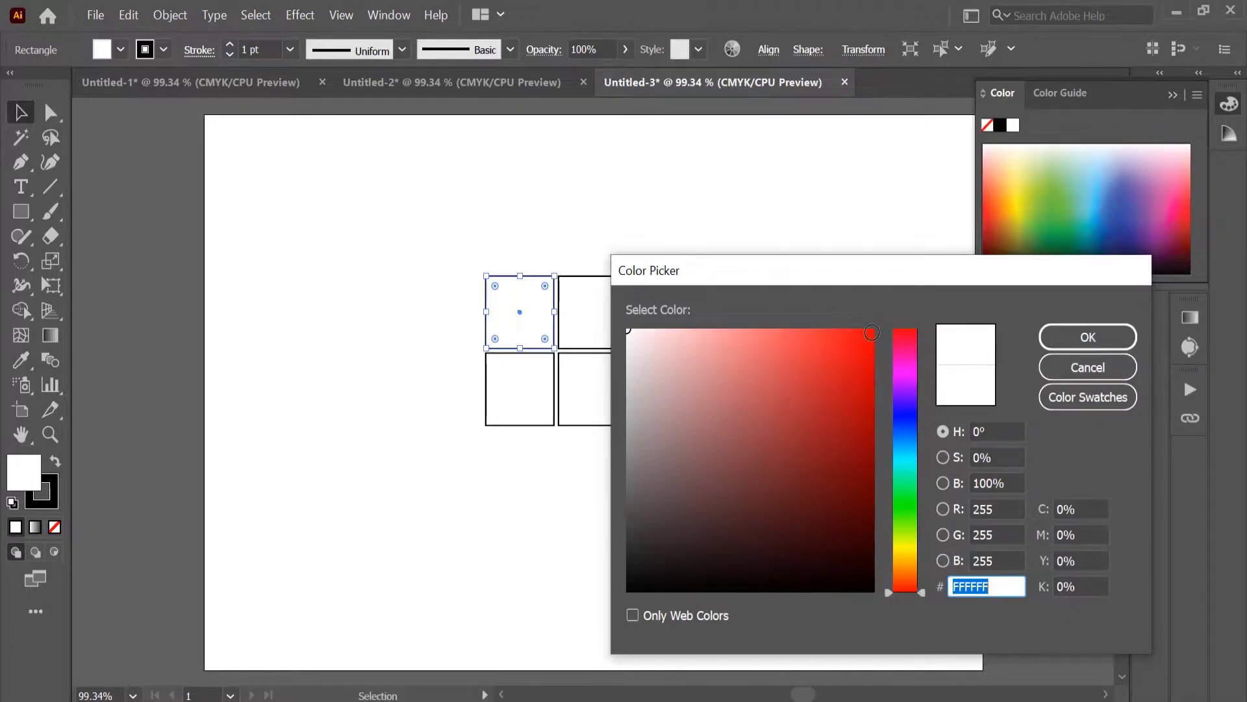
pyautogui.write('F90303')
pyautogui.click(1088, 337)
# Fill the grid's upper-right square with green 88EF52
pyautogui.click(620, 312)
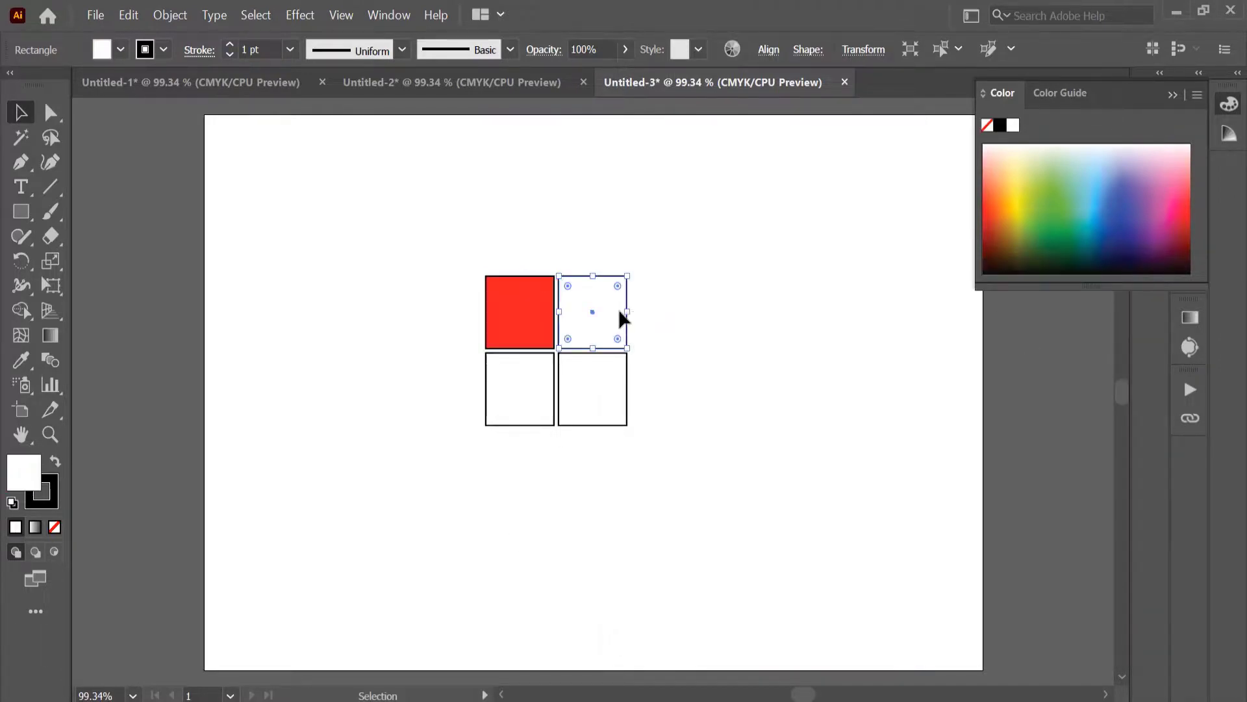
pyautogui.doubleClick(24, 482)
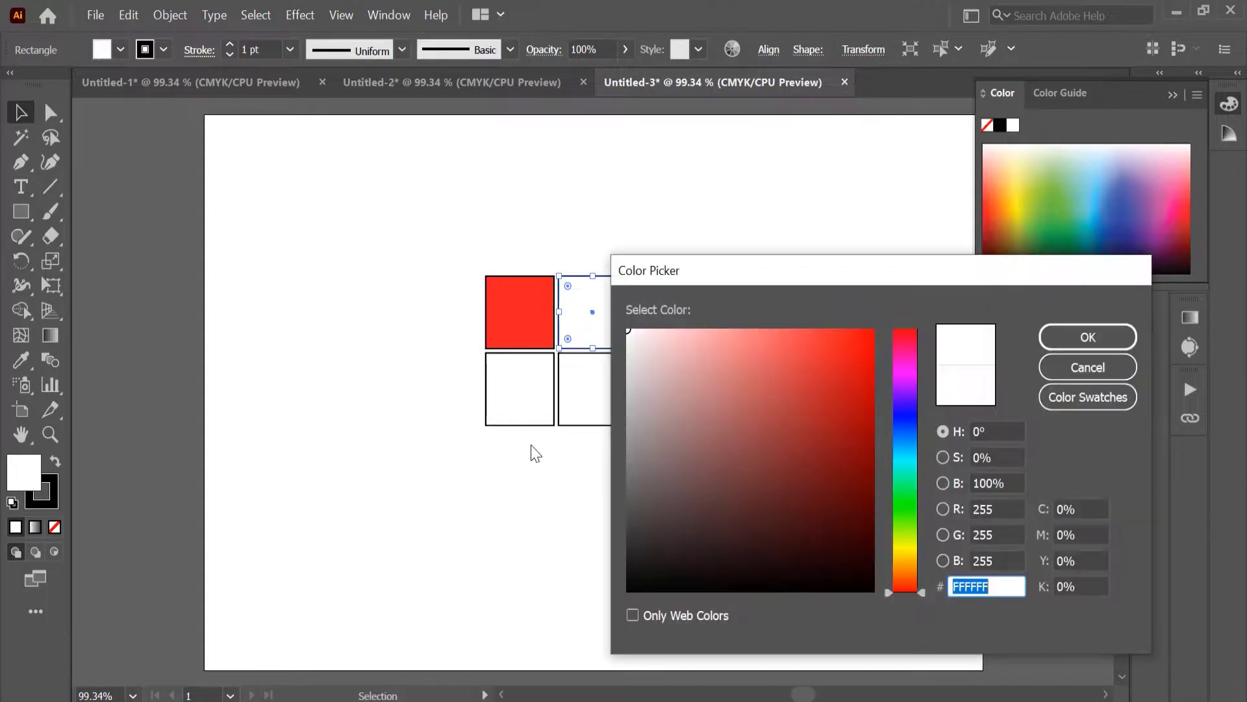
pyautogui.moveTo(908, 520); pyautogui.dragTo(905, 354)
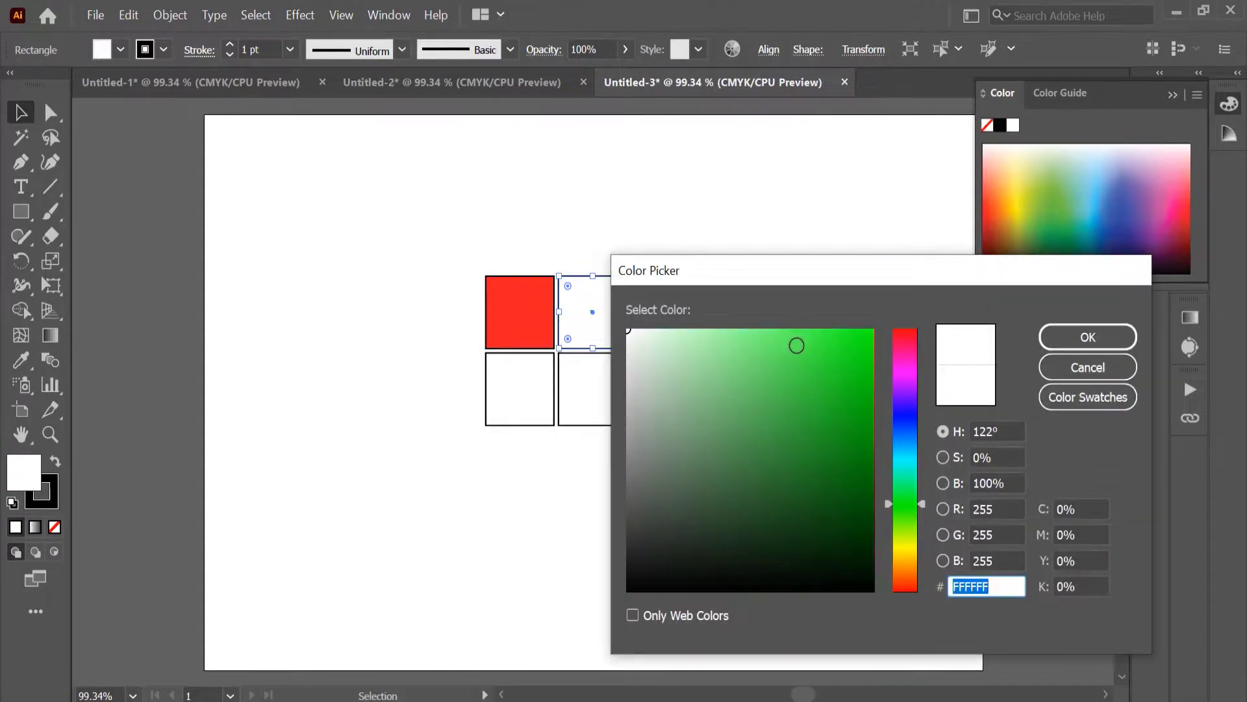
pyautogui.moveTo(797, 345); pyautogui.dragTo(769, 339)
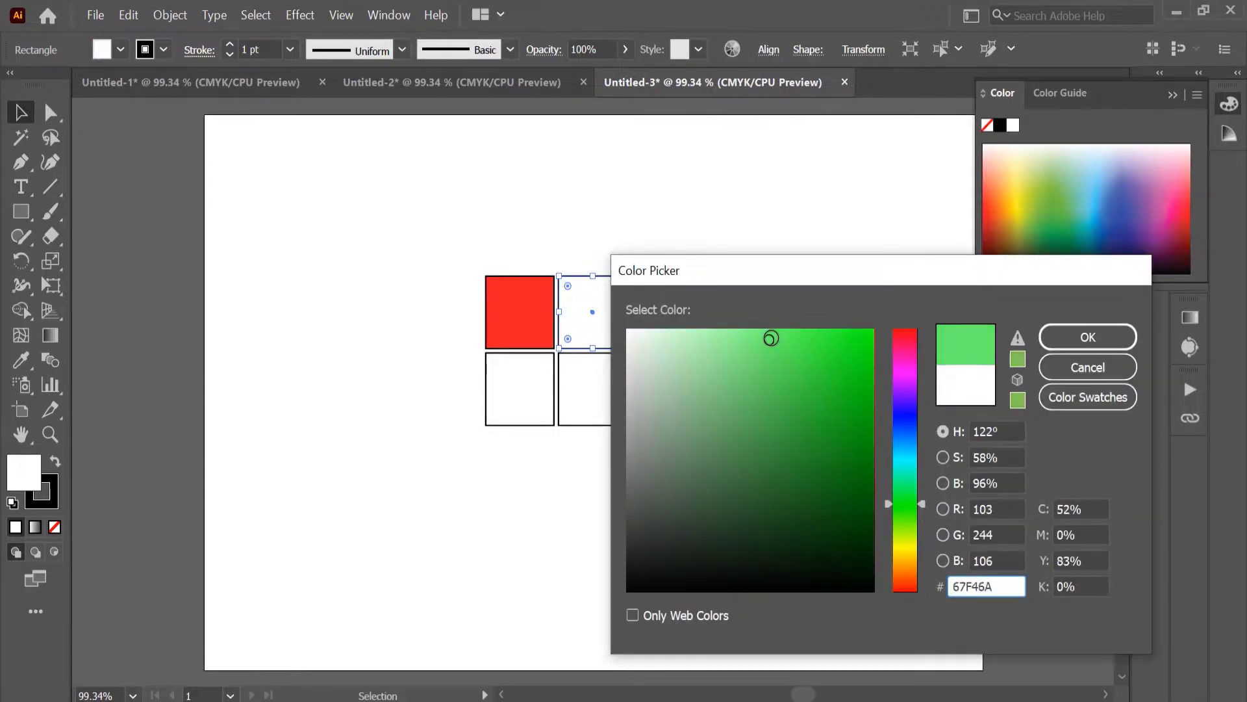
pyautogui.click(911, 519)
pyautogui.click(790, 342)
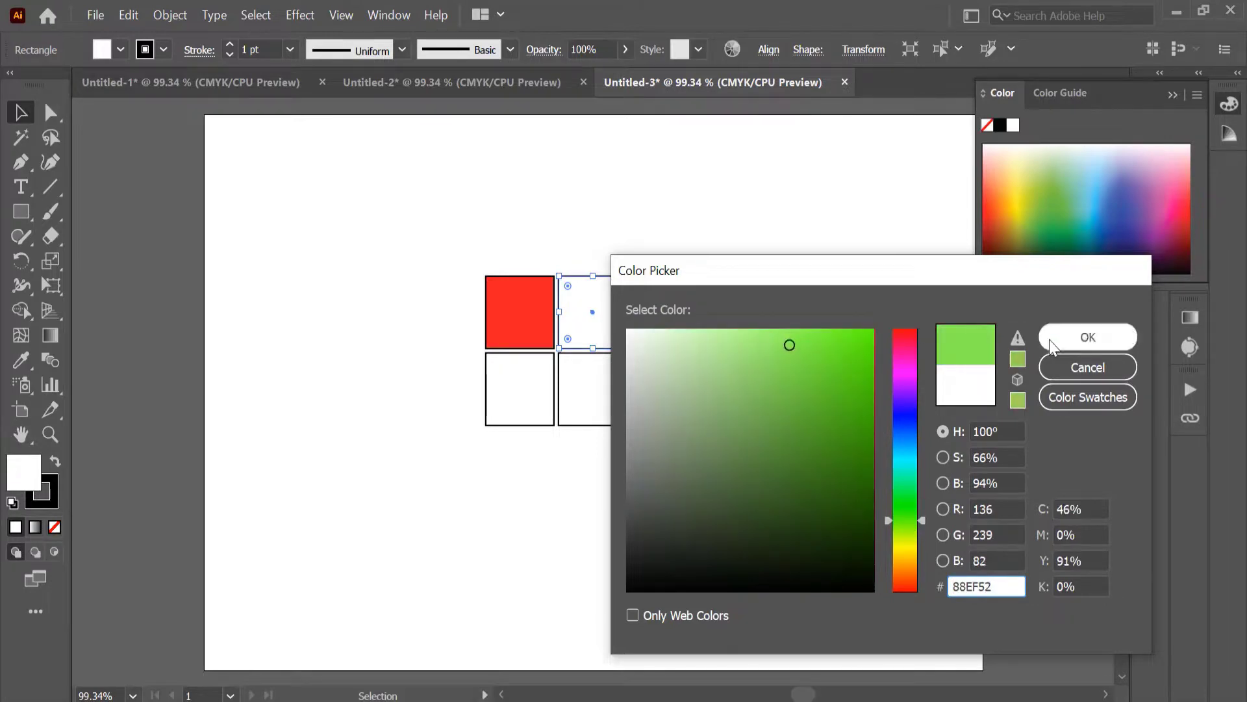
pyautogui.click(1088, 337)
# Fill the grid's lower-left square with a medium blue at hue 221°
pyautogui.click(520, 401)
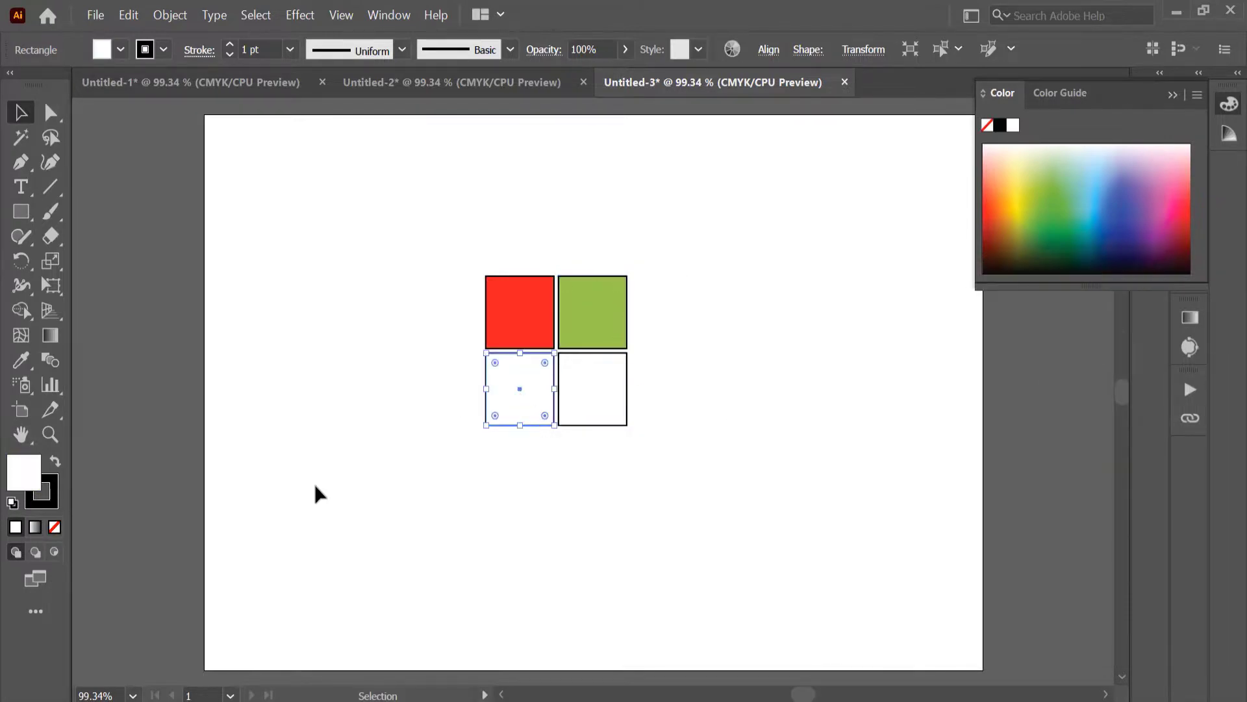
pyautogui.doubleClick(29, 475)
pyautogui.click(905, 427)
pyautogui.click(905, 446)
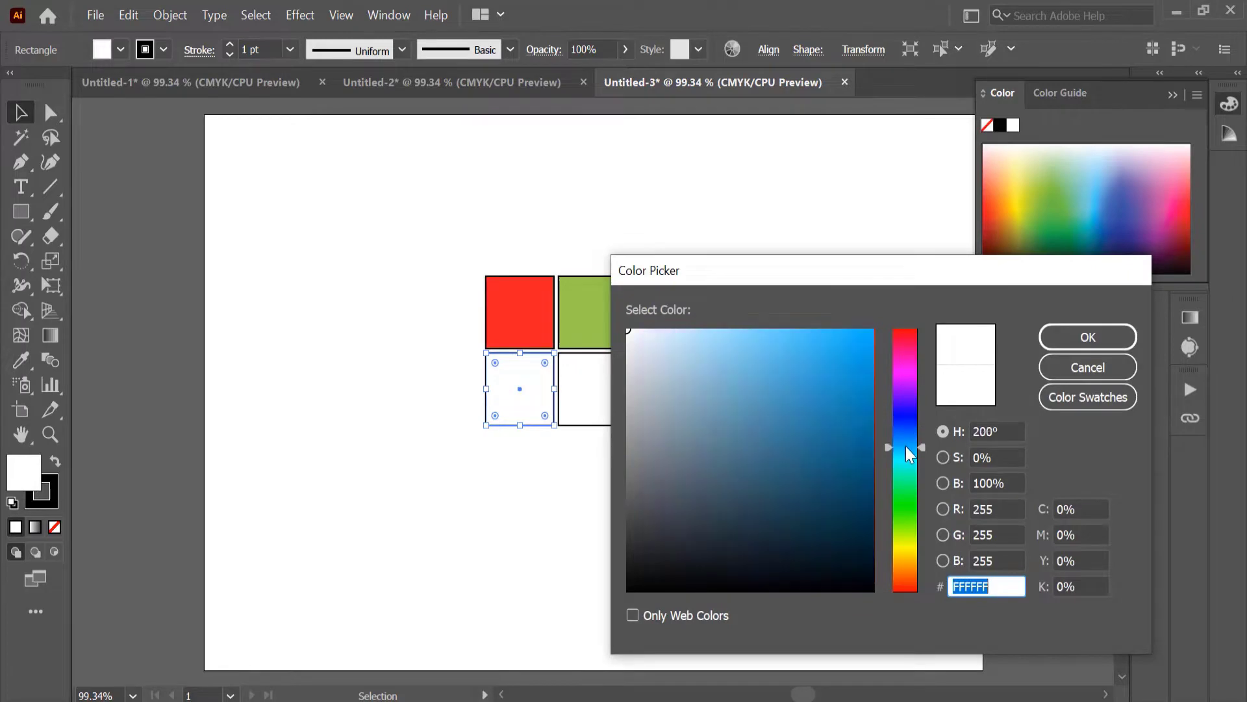
pyautogui.click(906, 431)
pyautogui.moveTo(785, 351); pyautogui.dragTo(793, 353)
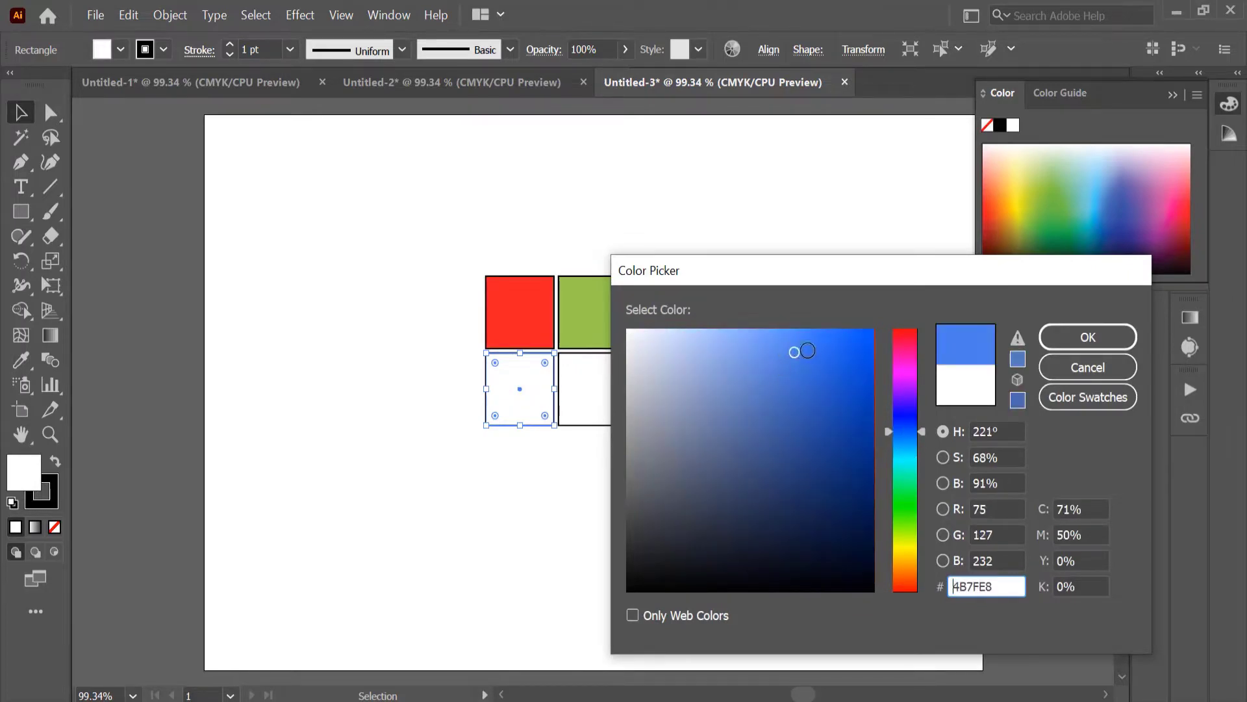
pyautogui.click(808, 351)
pyautogui.click(1070, 347)
# Fill the grid's lower-right square with a light orange at hue 39°
pyautogui.click(593, 396)
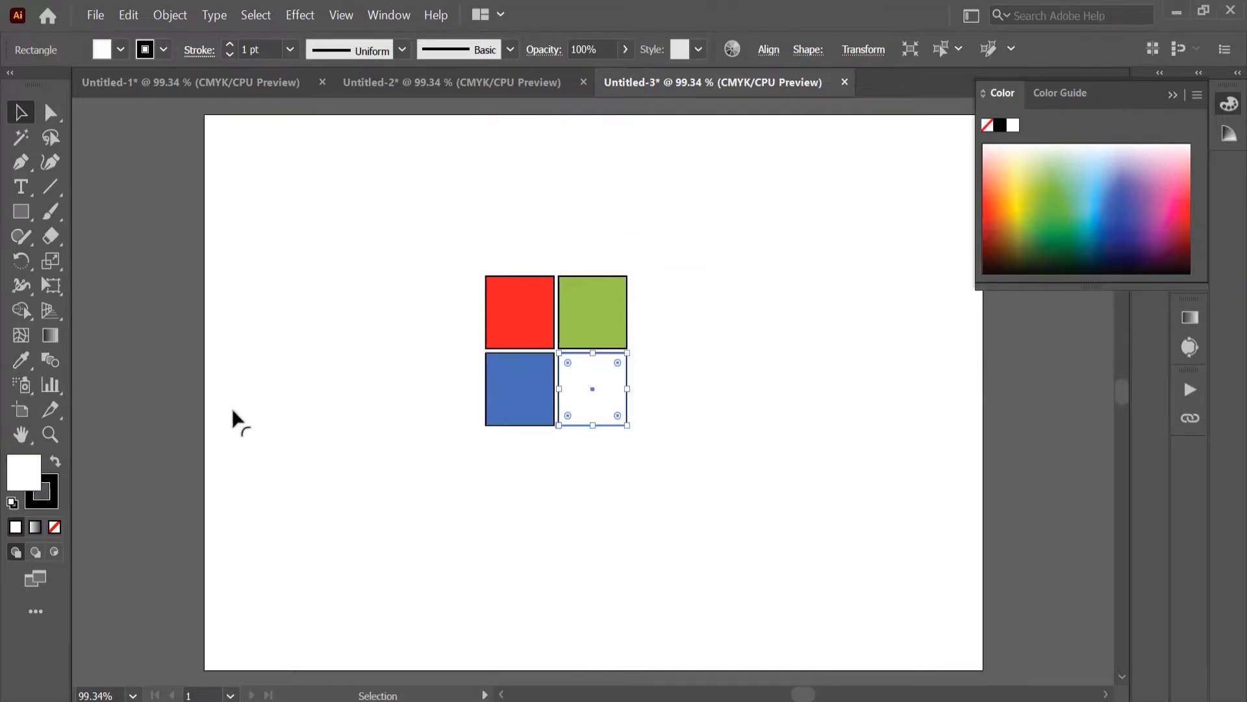
pyautogui.doubleClick(20, 486)
pyautogui.moveTo(908, 554)
pyautogui.mouseDown()
pyautogui.moveTo(840, 357)
pyautogui.moveTo(914, 557)
pyautogui.mouseUp()
pyautogui.click(791, 332)
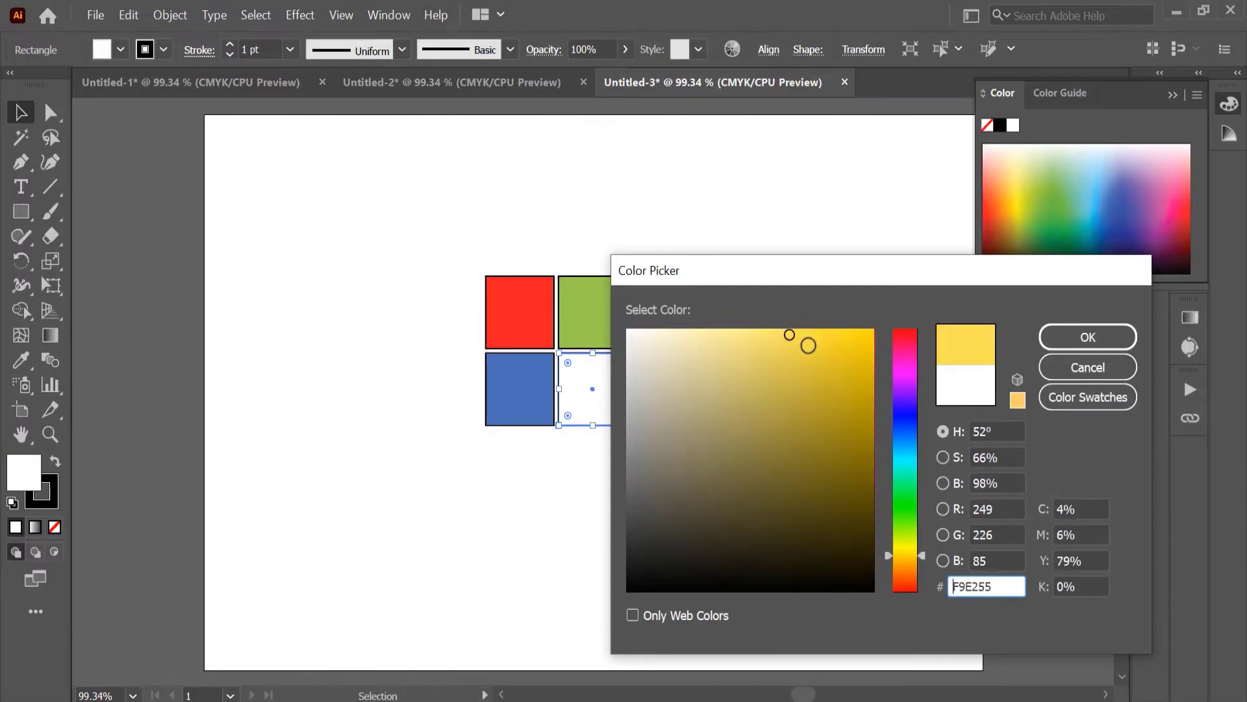
pyautogui.click(807, 345)
pyautogui.click(915, 564)
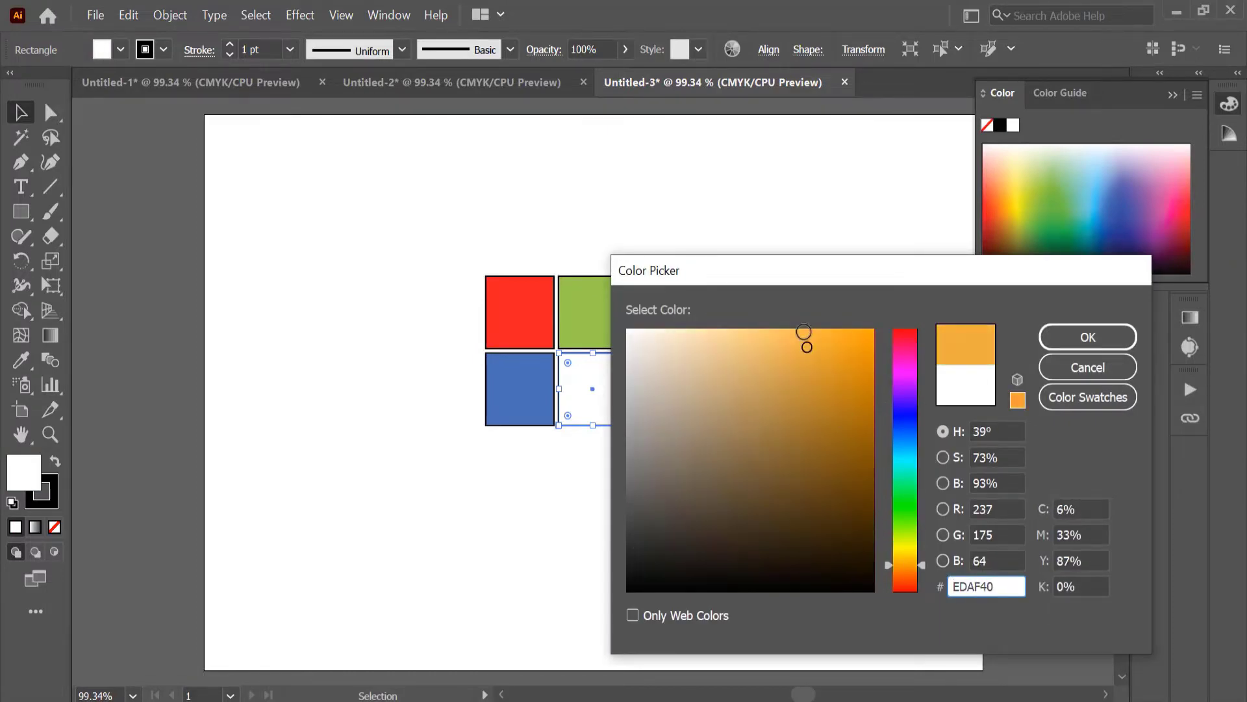
pyautogui.click(798, 340)
pyautogui.click(789, 338)
pyautogui.click(1088, 336)
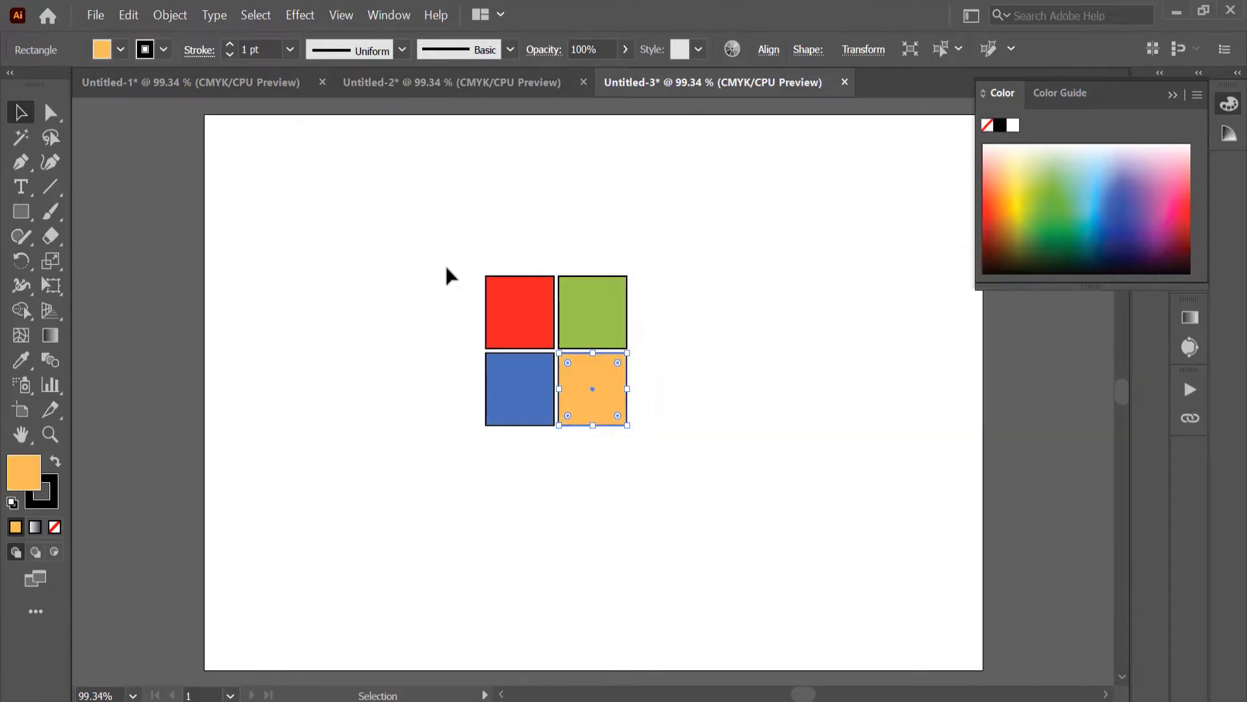
# Remove the black stroke from all four squares of the grid
pyautogui.moveTo(384, 228); pyautogui.dragTo(676, 499)
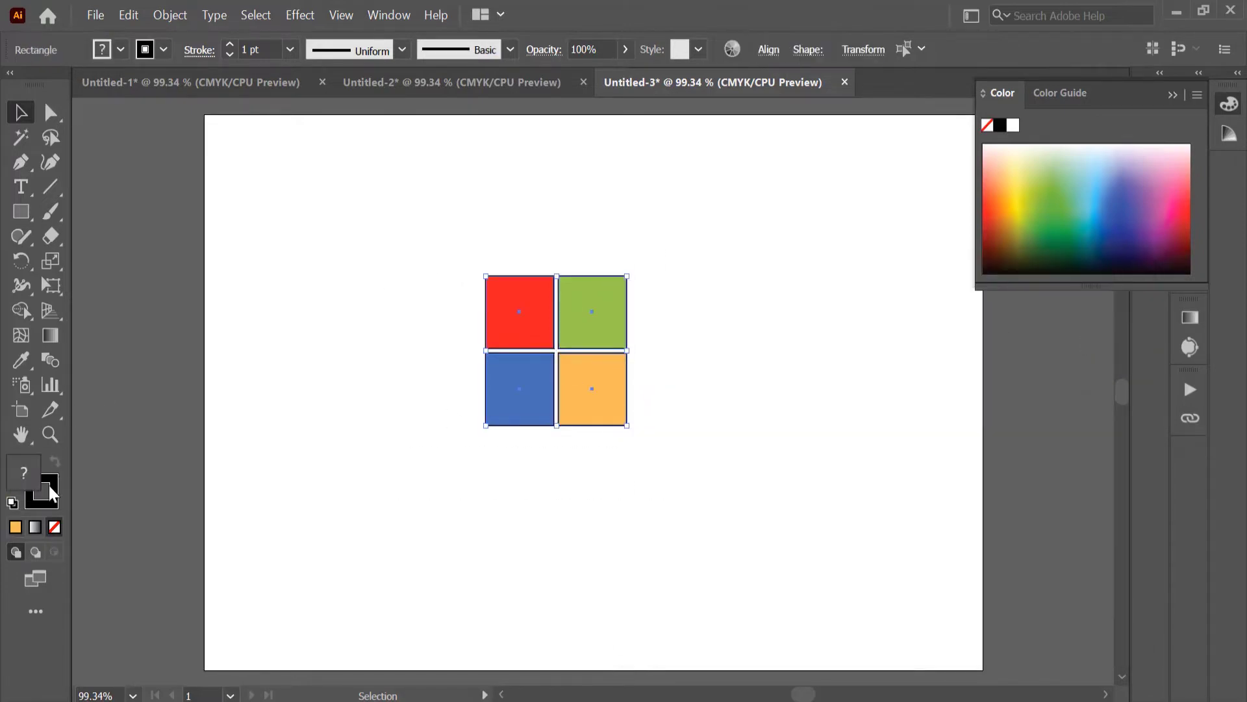
pyautogui.click(54, 527)
pyautogui.click(279, 468)
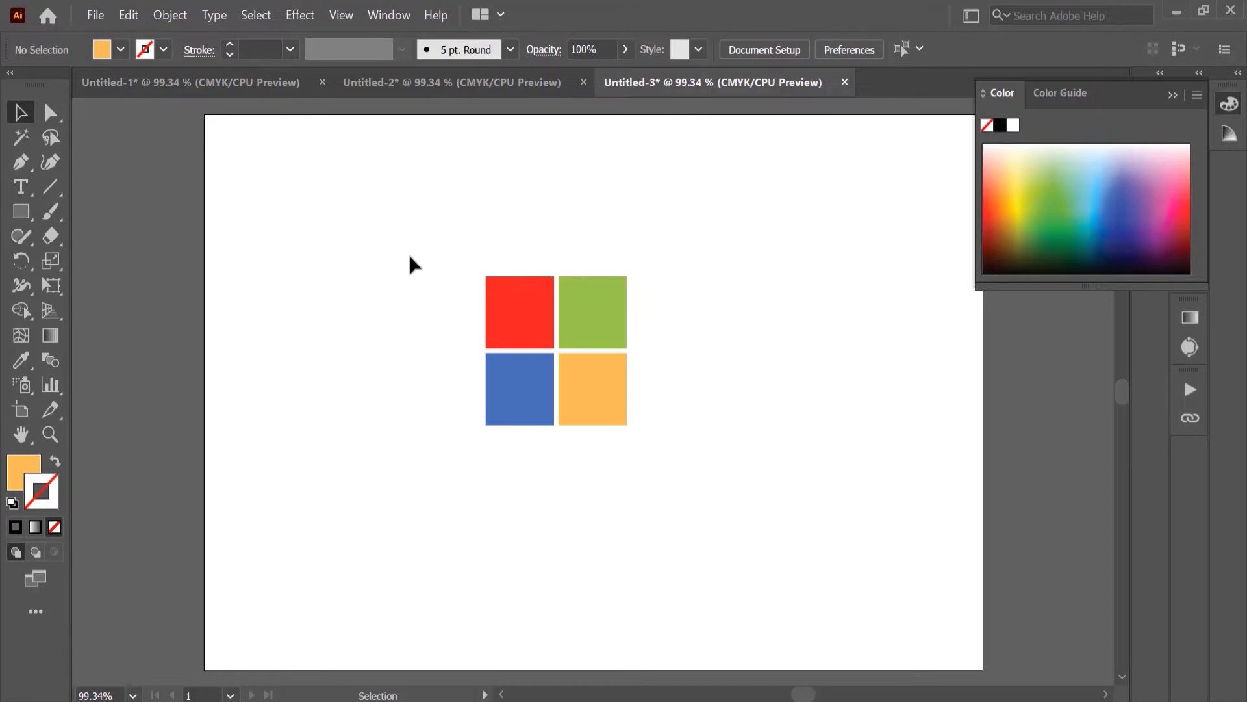
# Group the four coloured squares and centre the group vertically and horizontally on the artboard
pyautogui.moveTo(410, 257); pyautogui.dragTo(690, 497)
pyautogui.hotkey('ctrl', 'g')
pyautogui.click(747, 188)
pyautogui.click(601, 284)
pyautogui.click(768, 51)
pyautogui.click(731, 106)
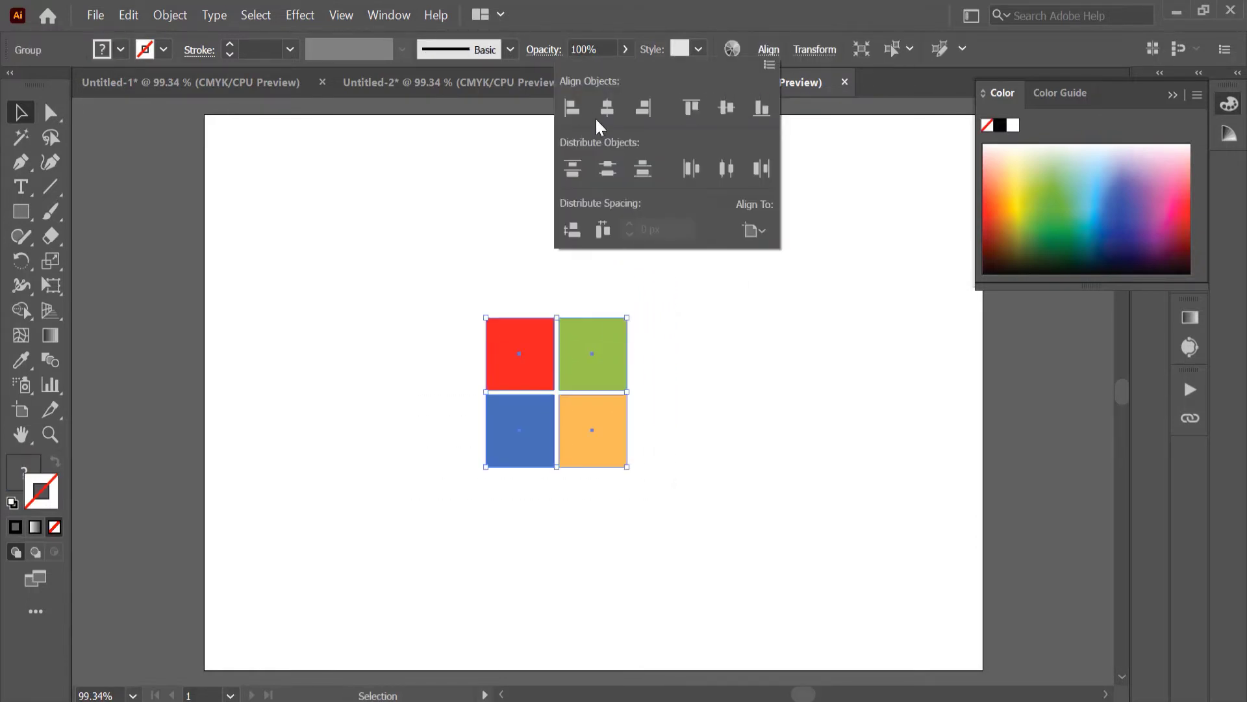
pyautogui.click(598, 109)
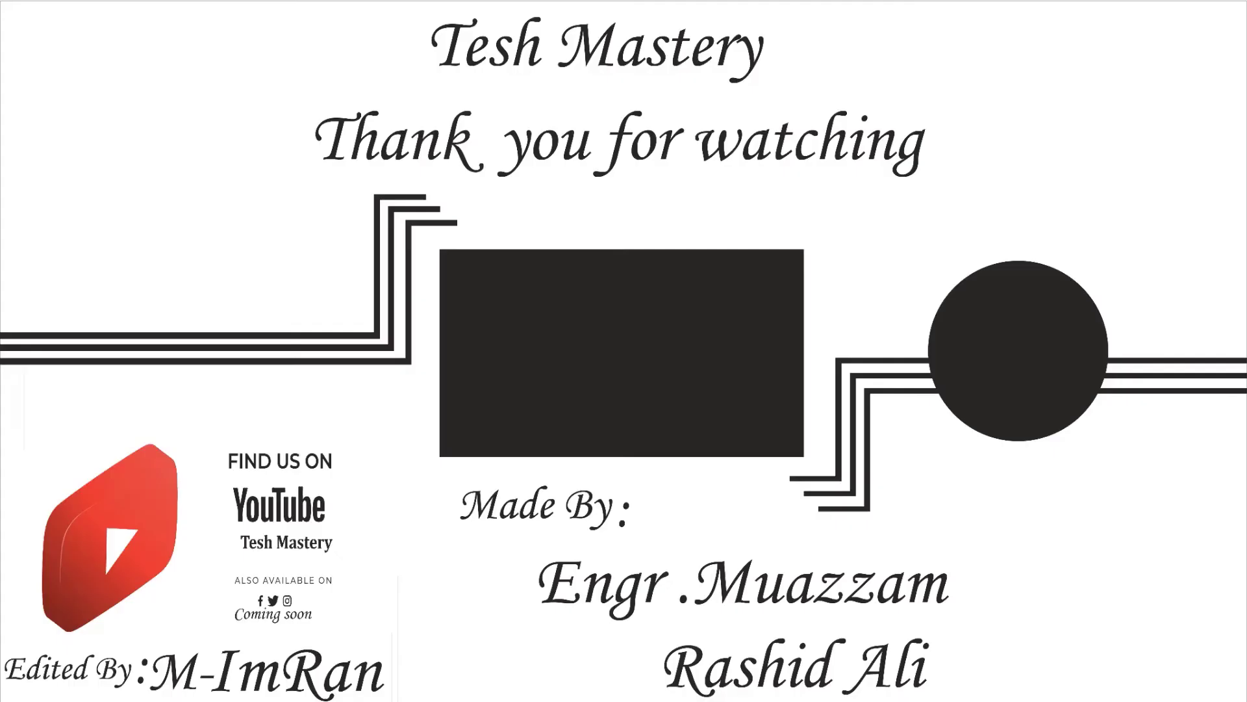